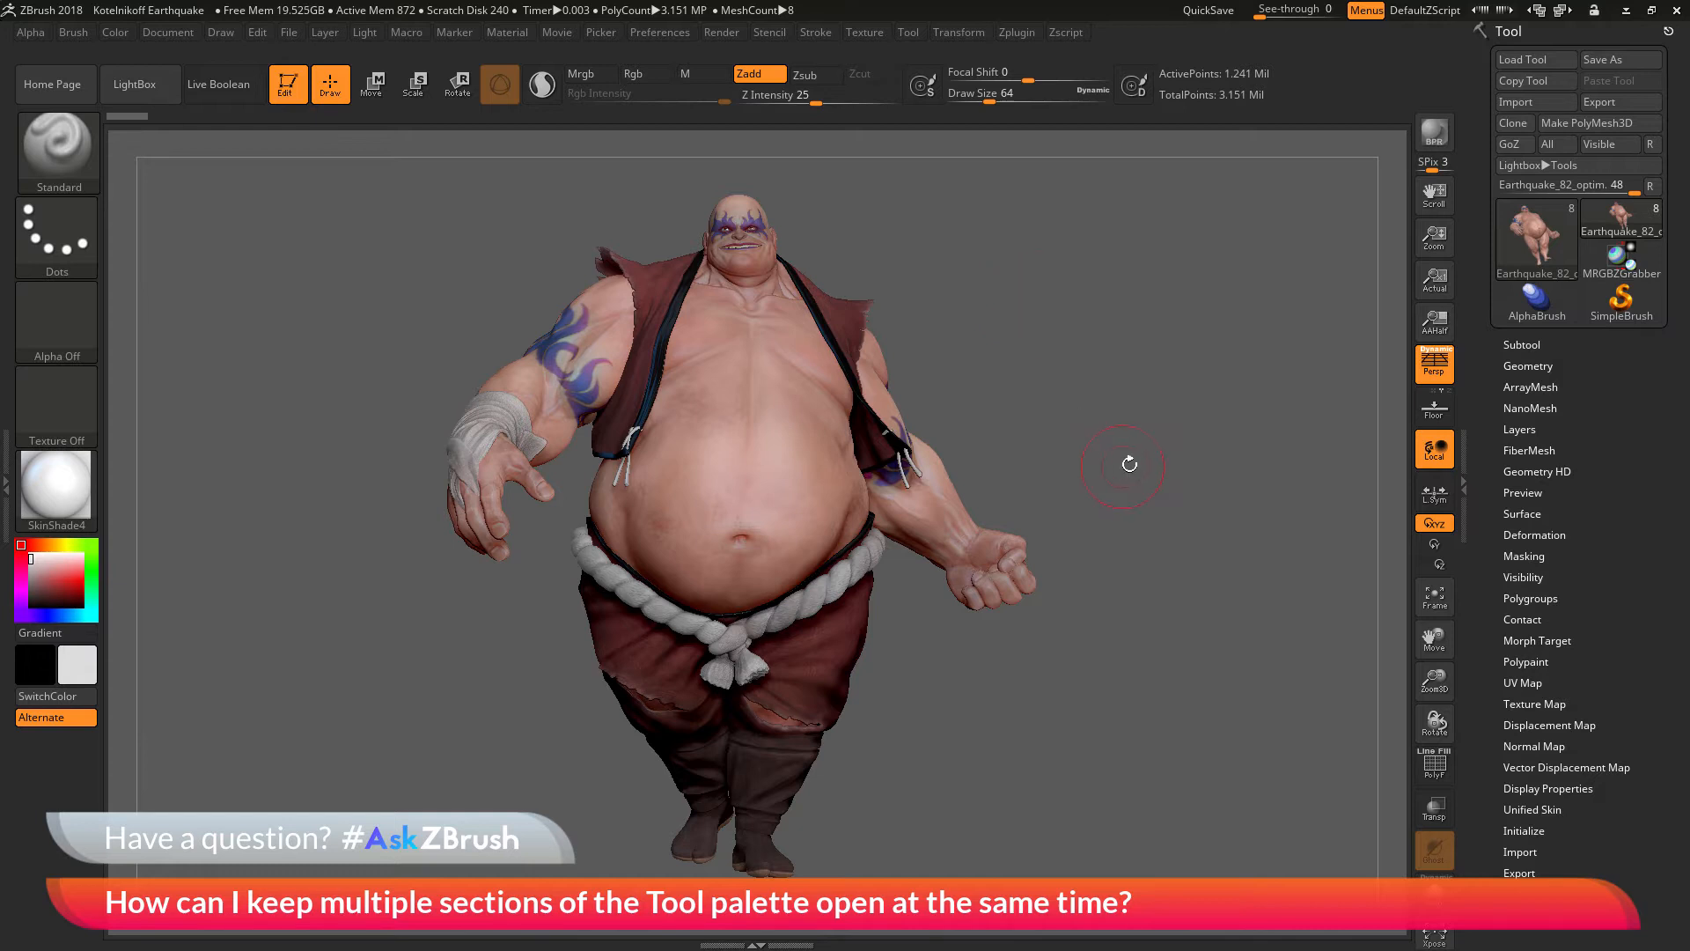
- Expand the UV Map and Polypaint sections of the Tool palette, and collapse both again
drag(1219, 393, 1188, 421)
scroll(1611, 612, down, 3)
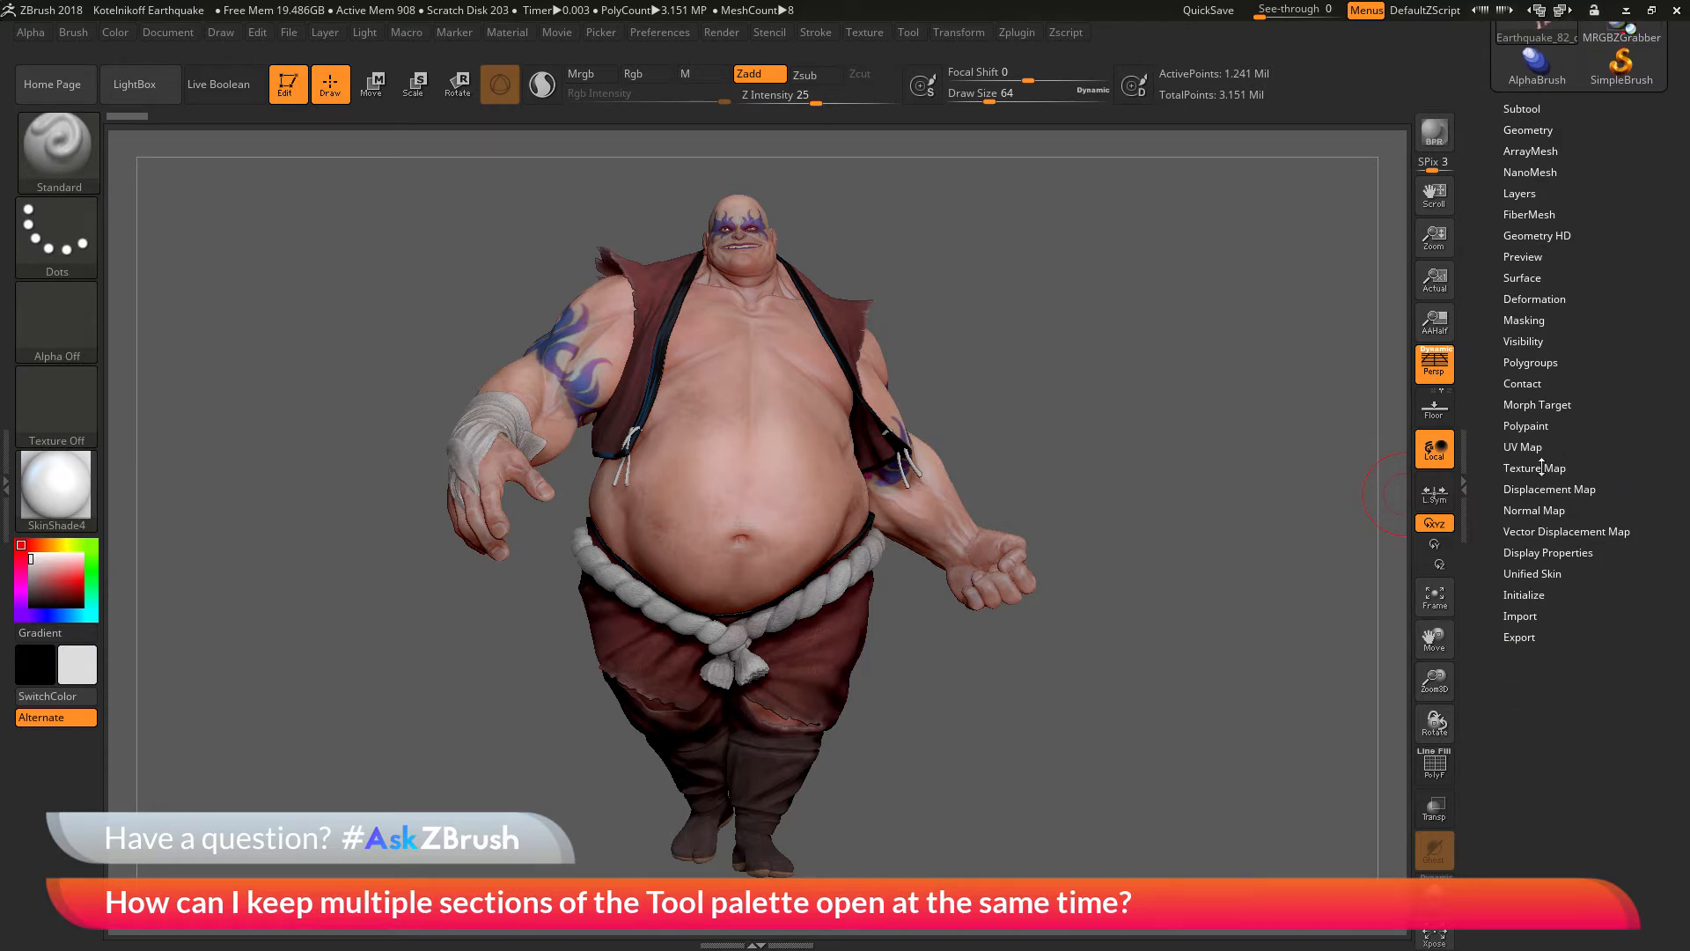
click(1530, 447)
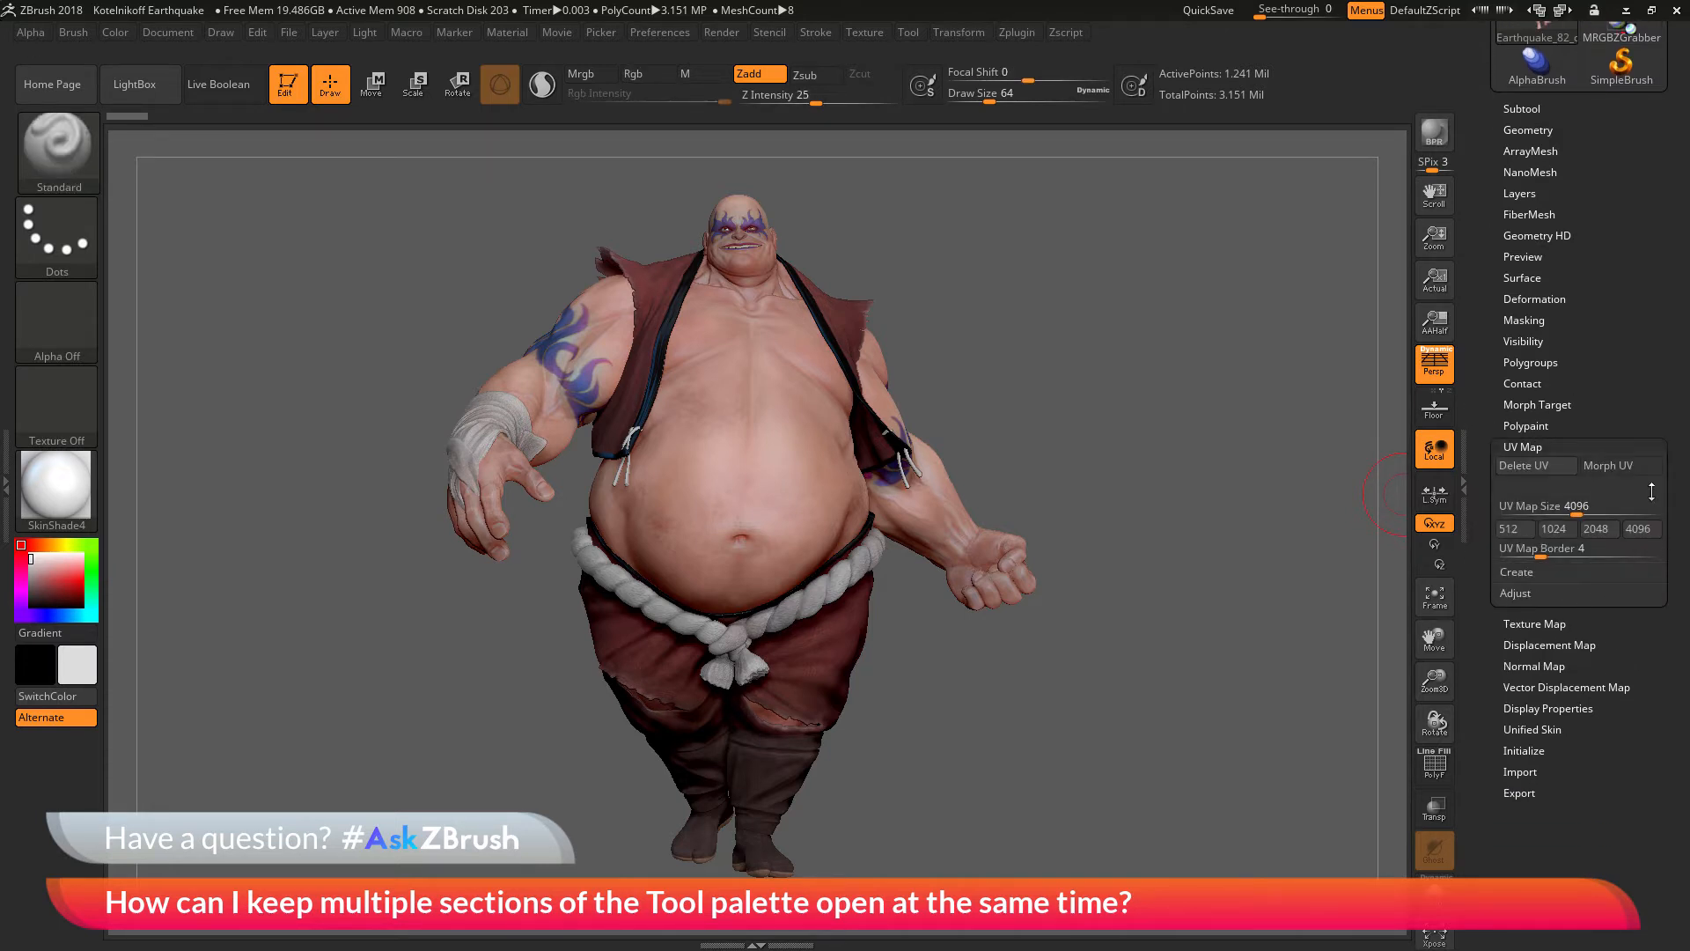
click(1527, 426)
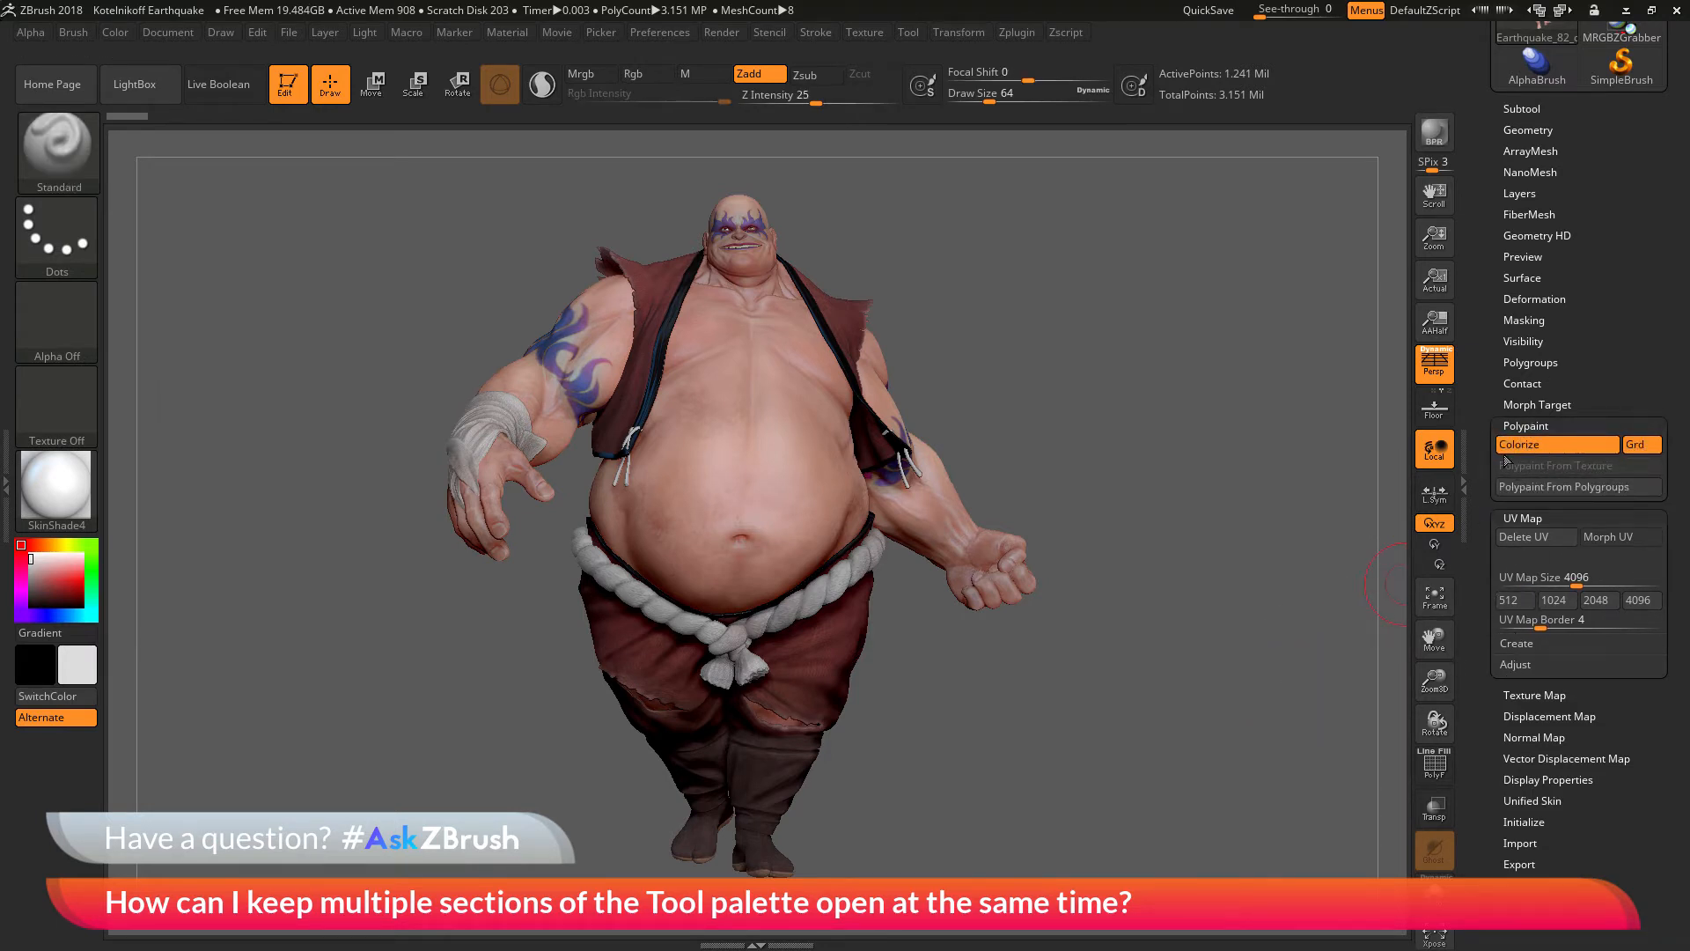
click(1533, 426)
click(1539, 442)
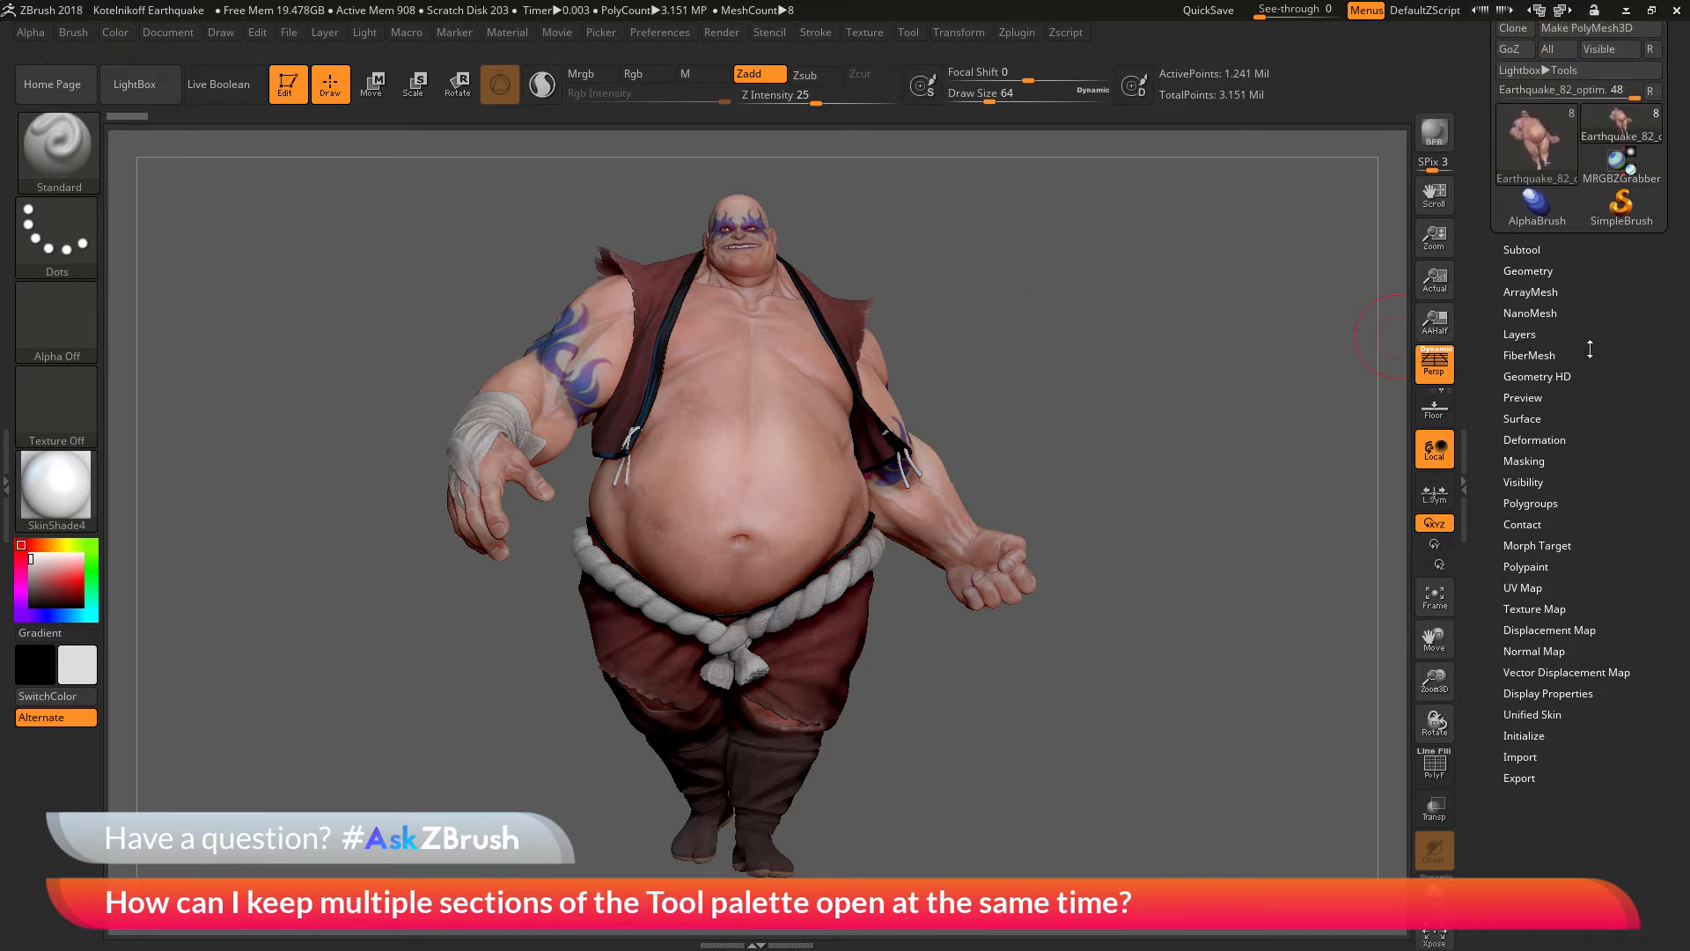
- Expand UV Map, Contact, UV Map again and Displacement Map one after another in the Tool palette, leaving all sections collapsed
drag(1620, 362, 1622, 410)
scroll(1585, 472, down, 3)
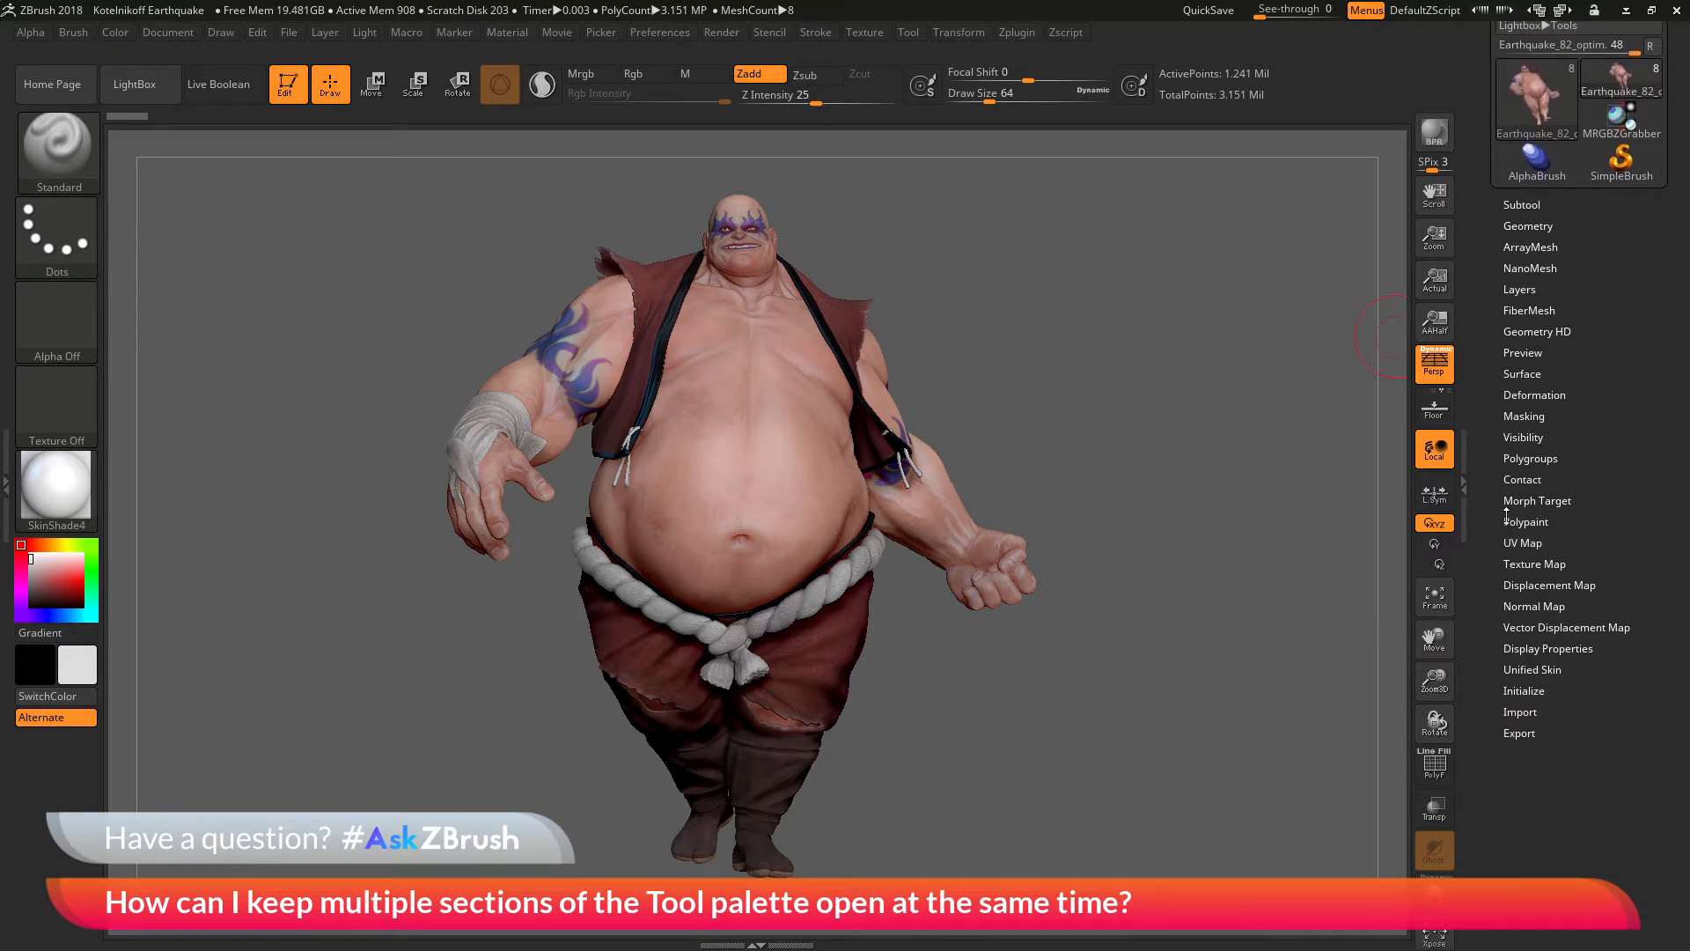
click(1524, 543)
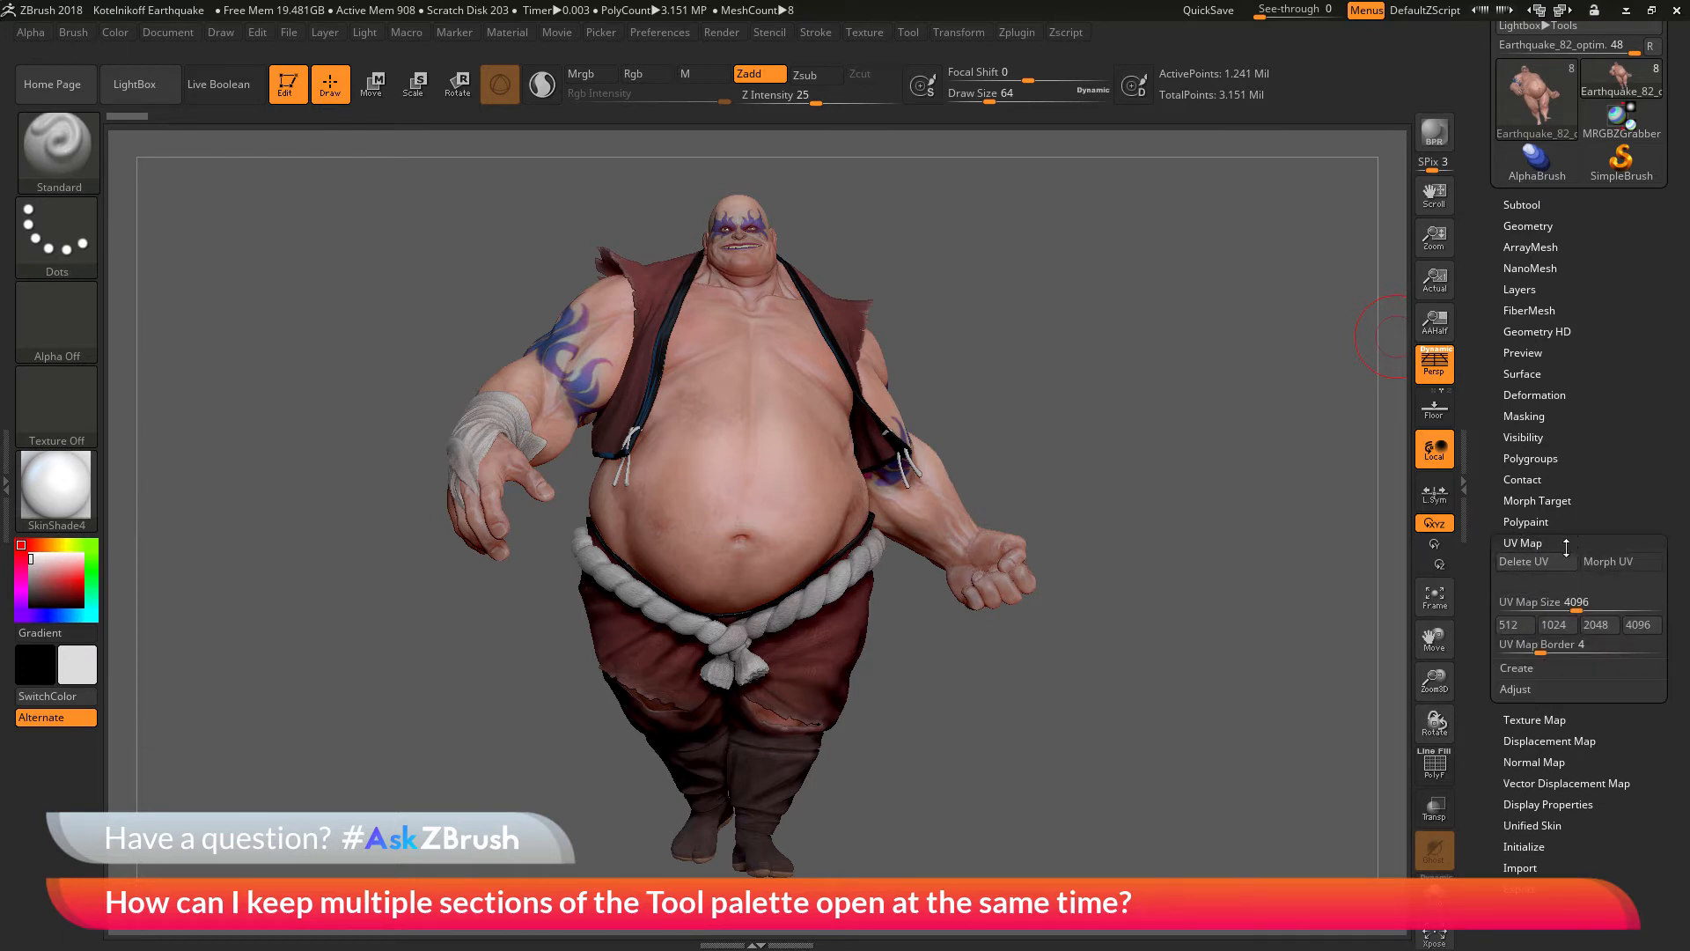
click(1536, 480)
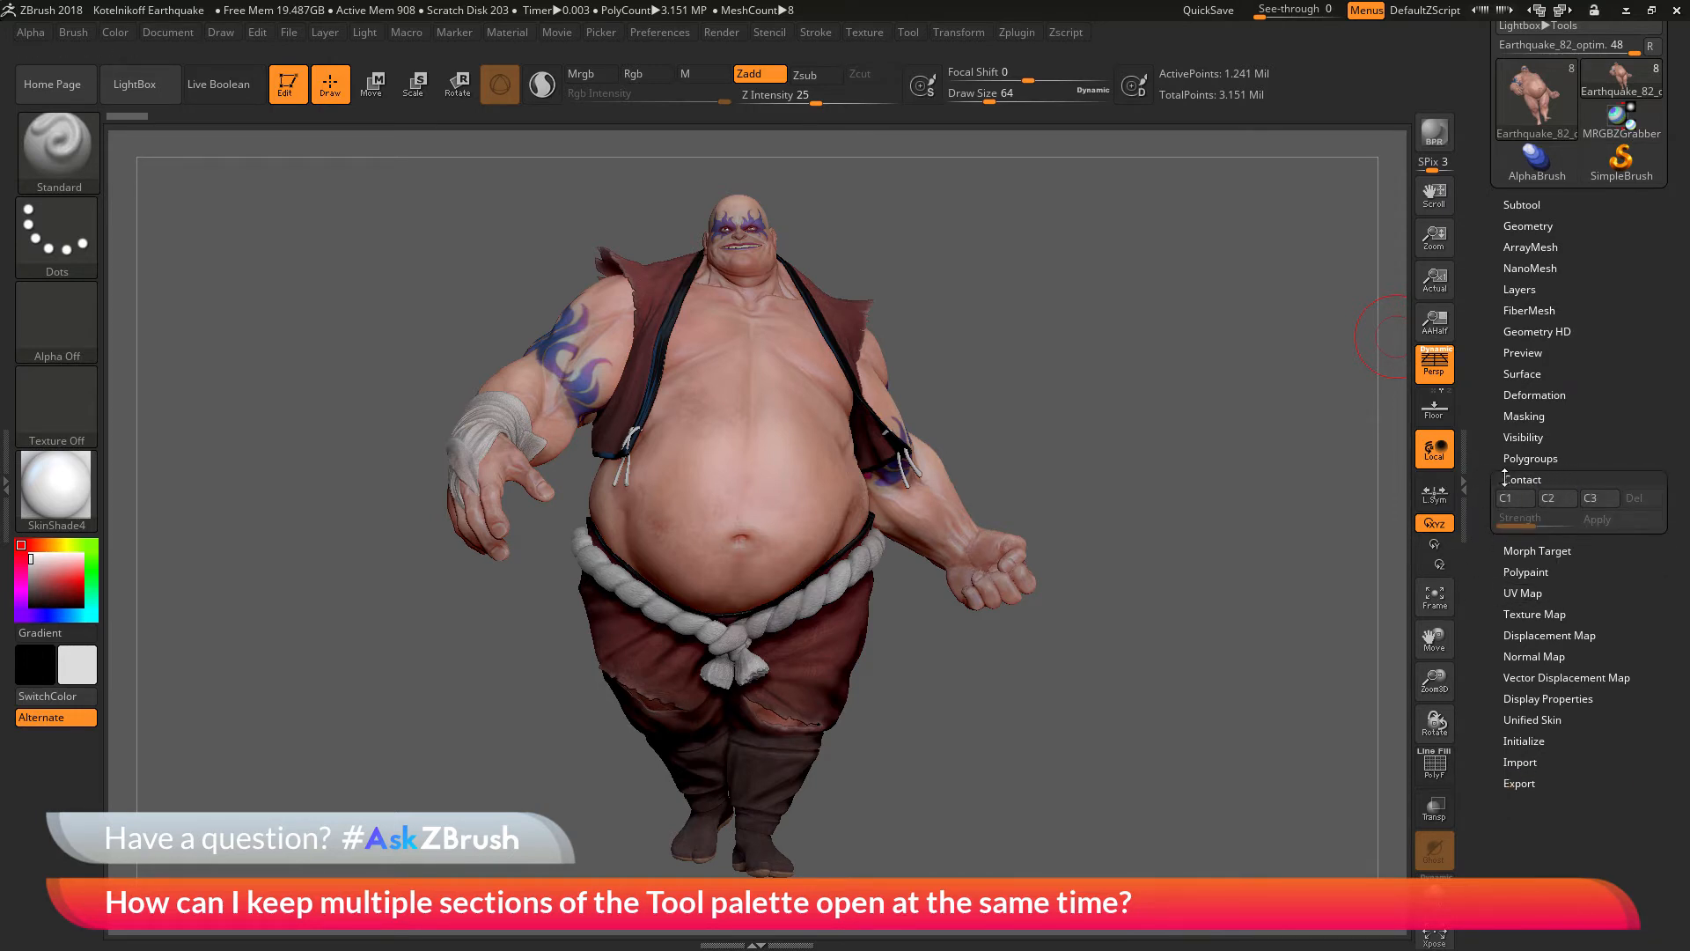
click(1530, 593)
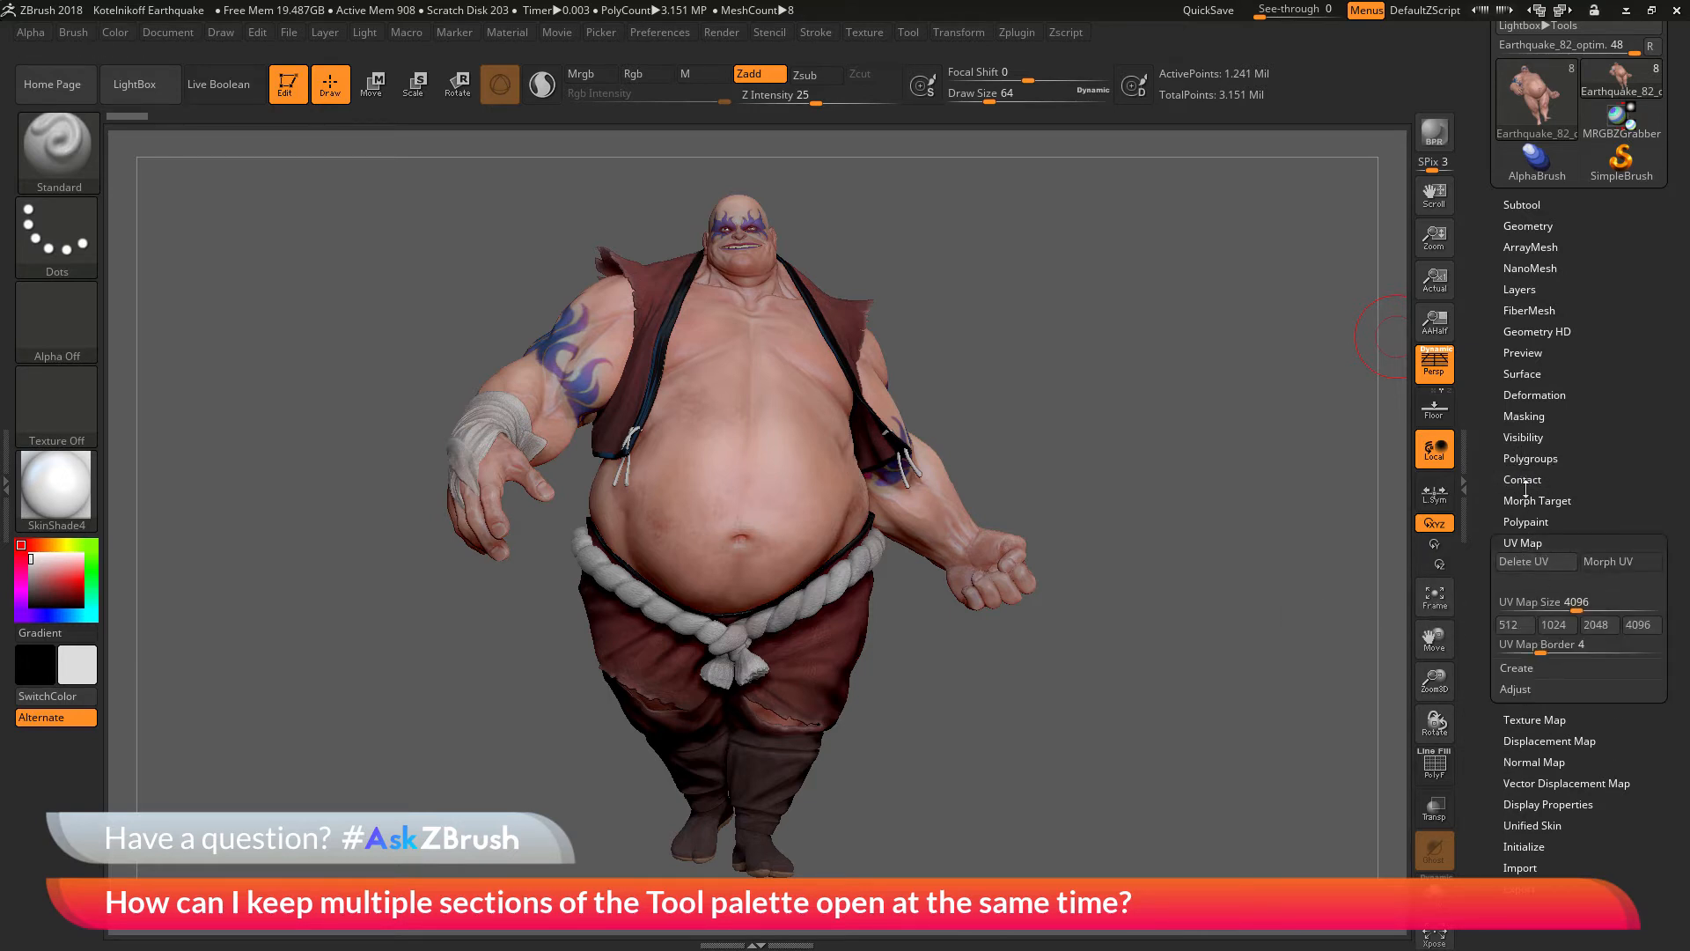
click(1535, 543)
click(1536, 585)
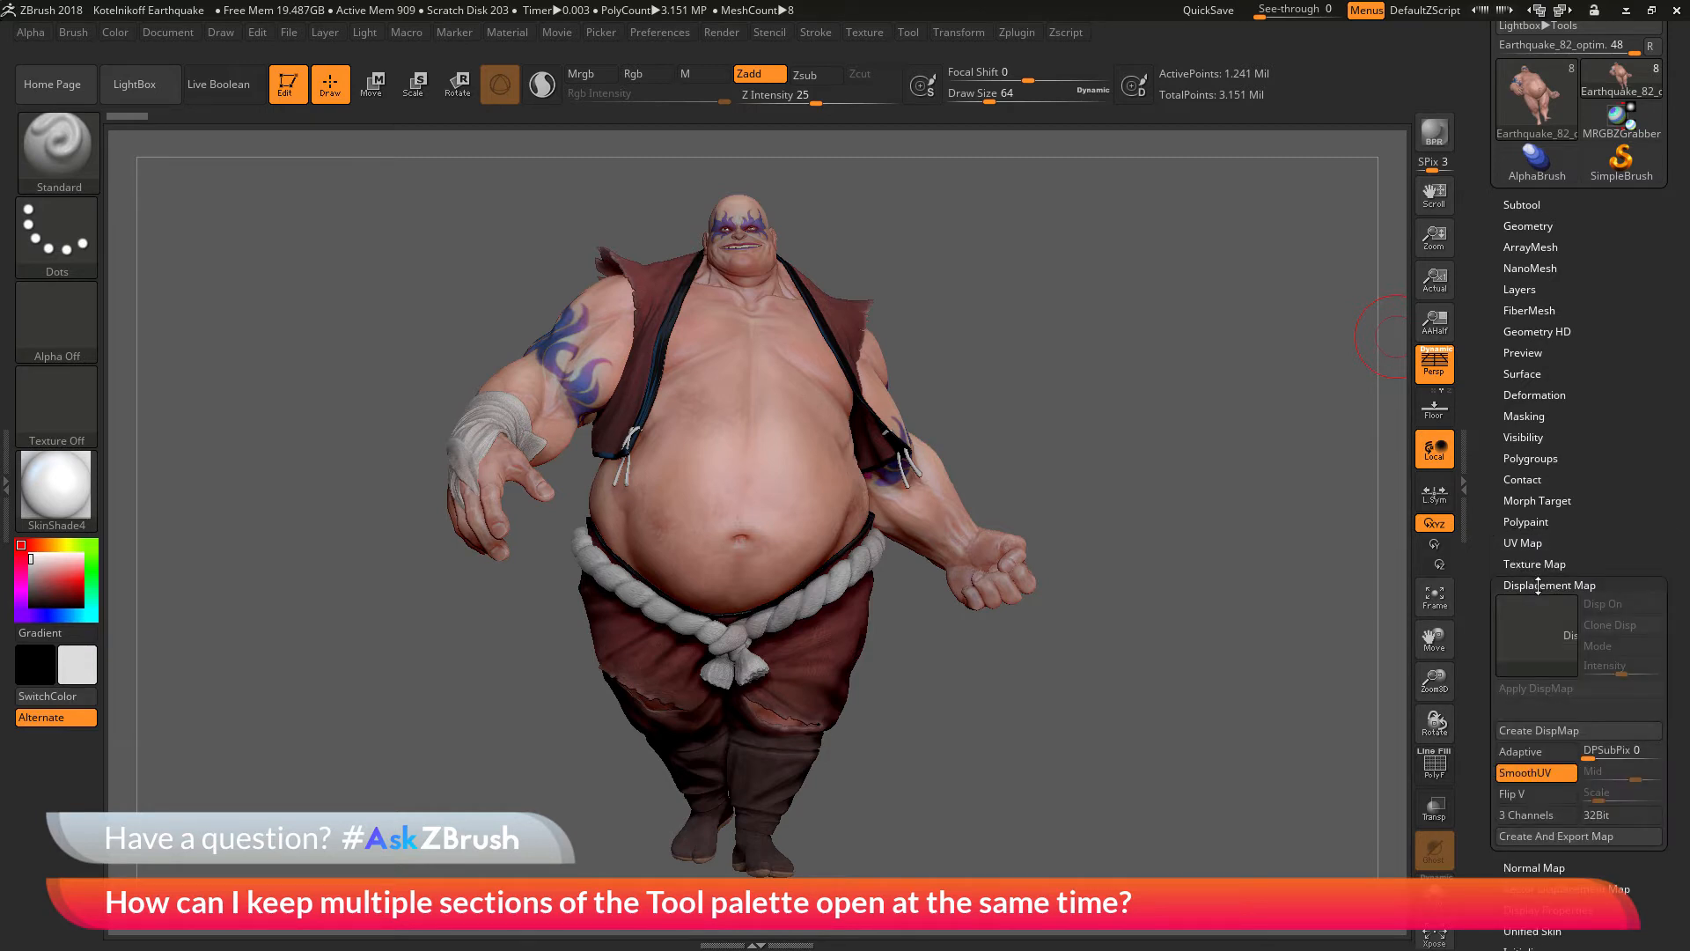
click(1537, 584)
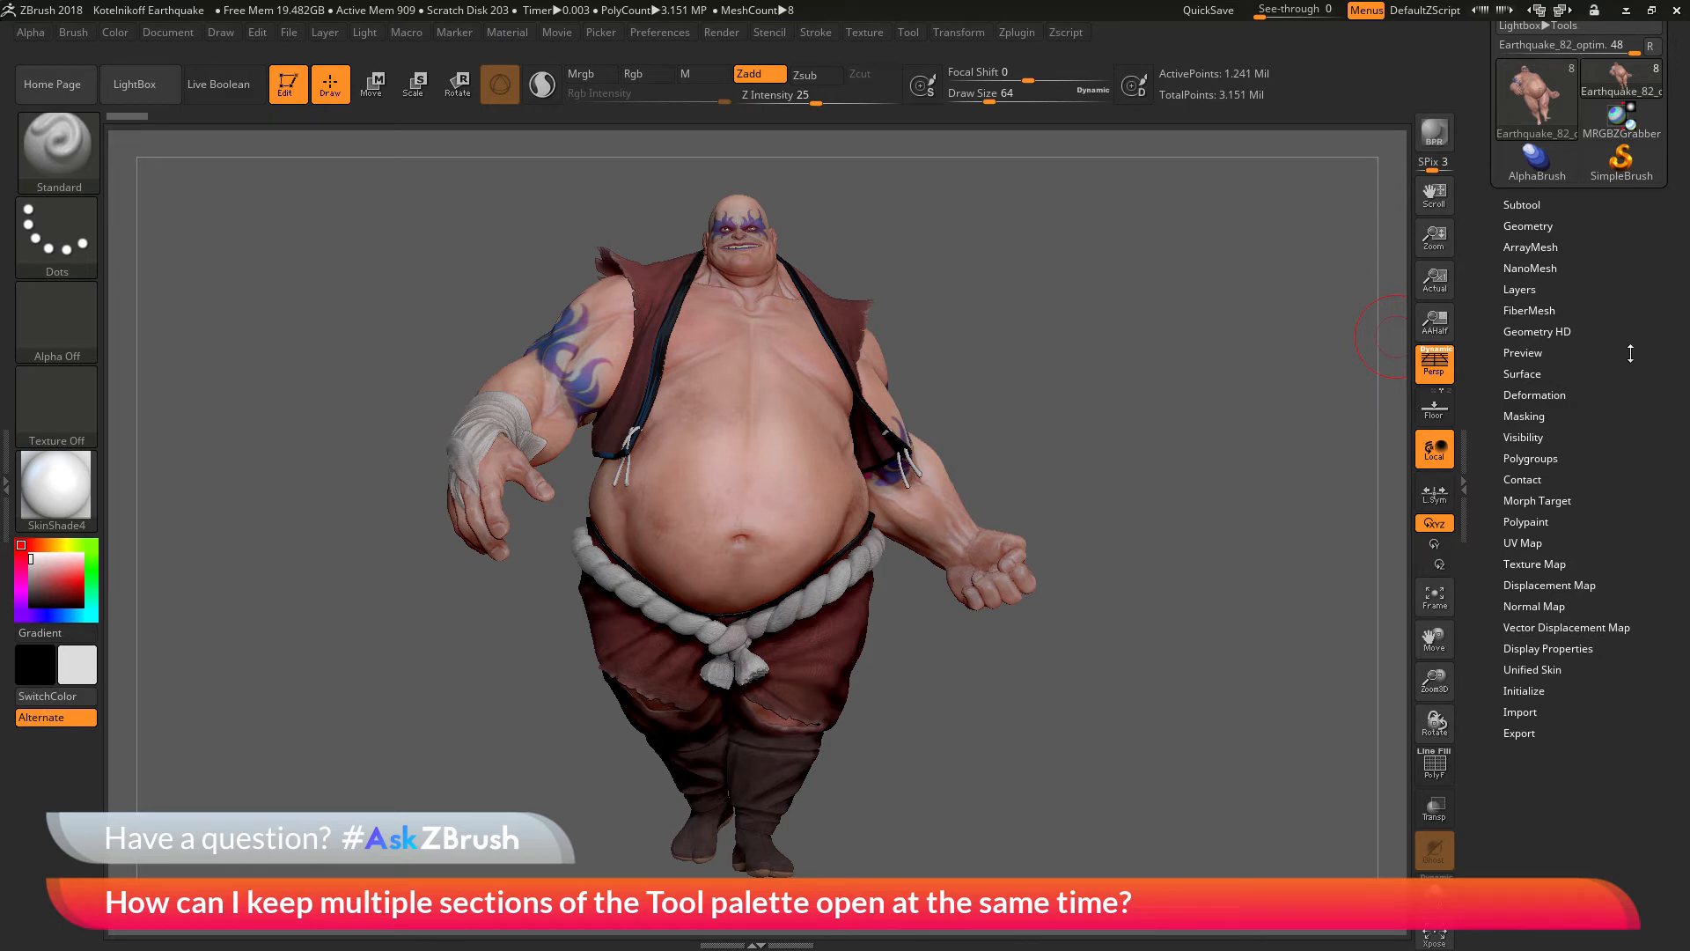
- Expand the UV Map section and add Polypaint and Masking, keeping all three sections open at once
click(1531, 542)
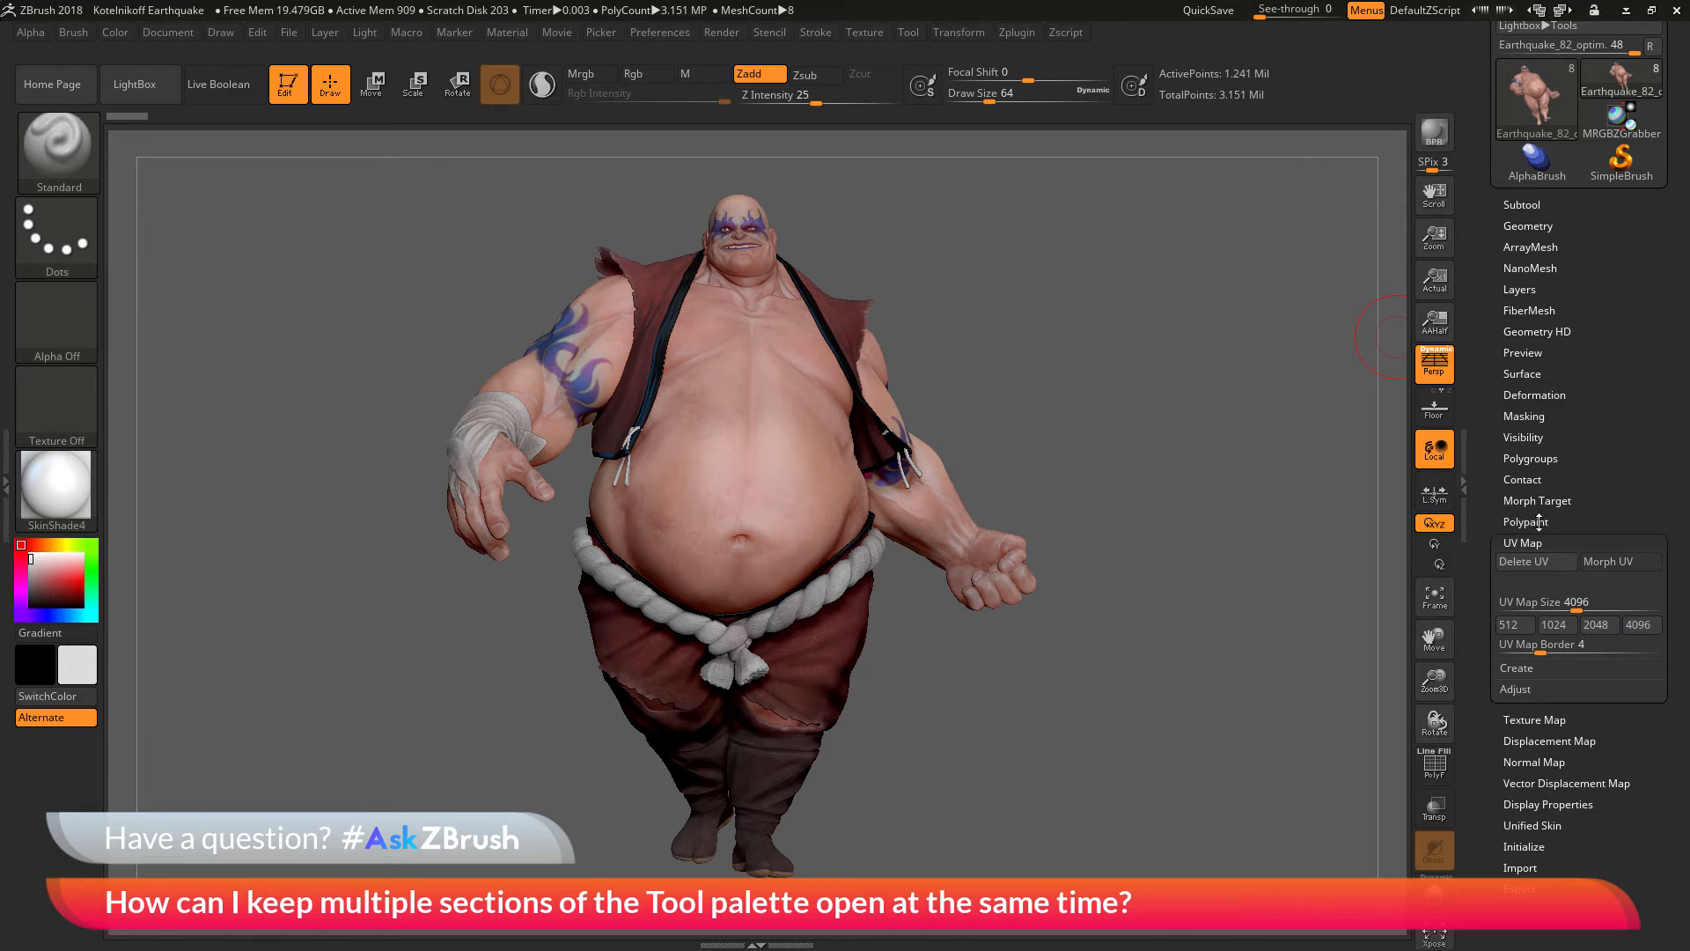
key(shift)
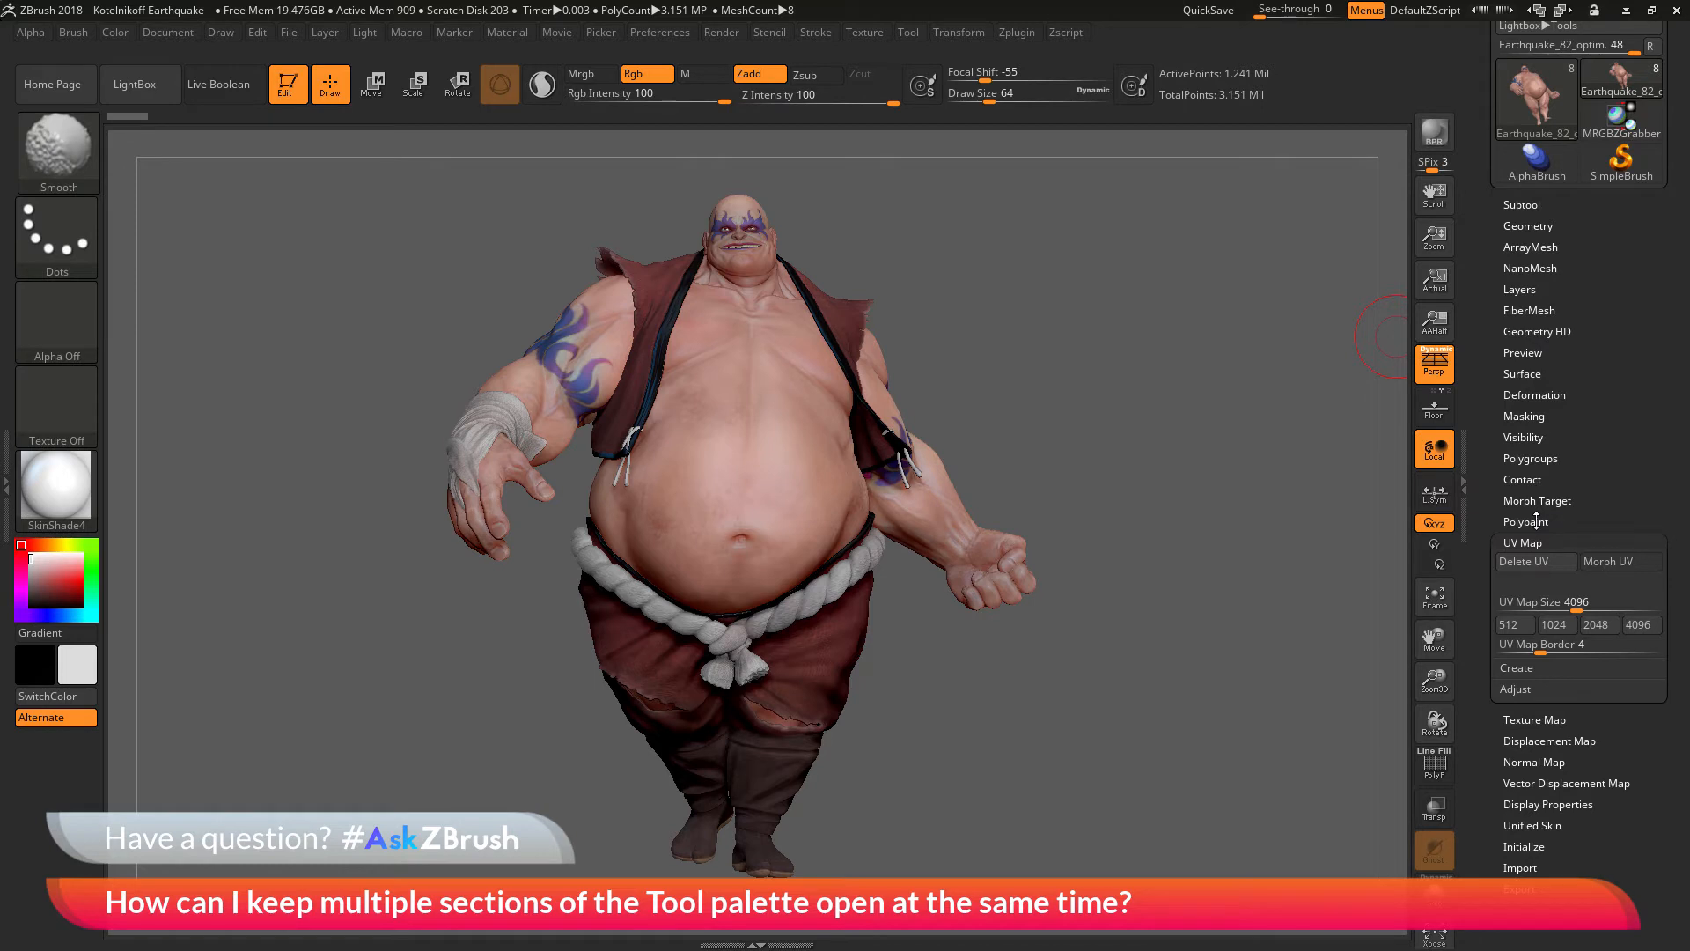
shift+click(1536, 520)
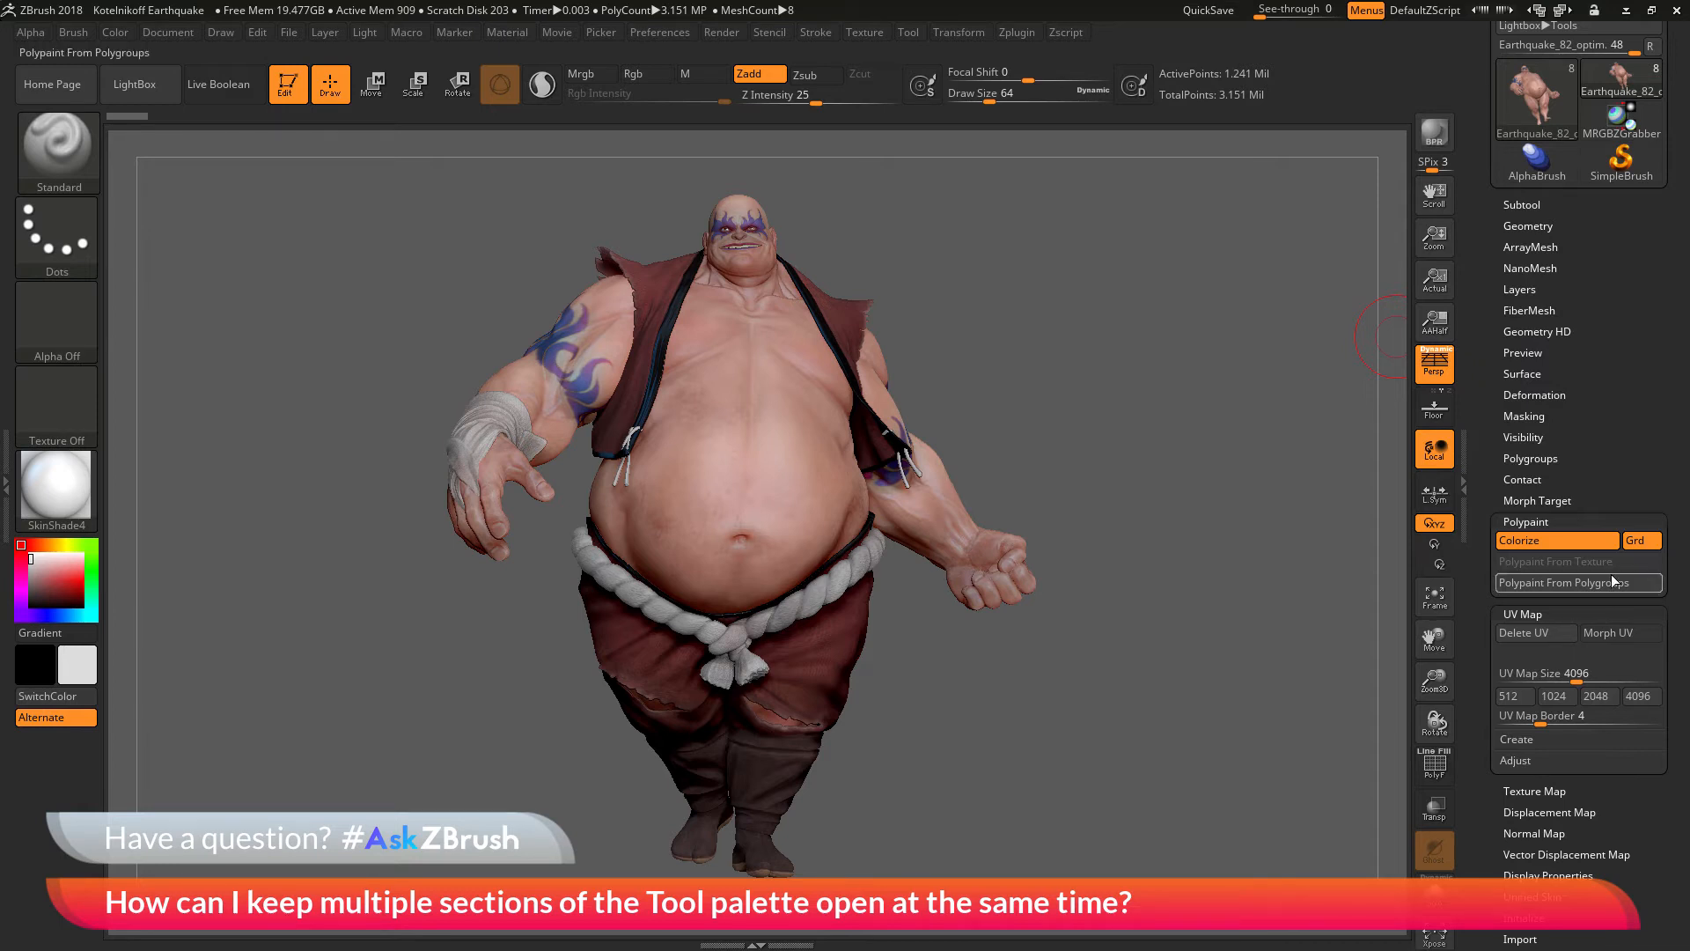
key(shift)
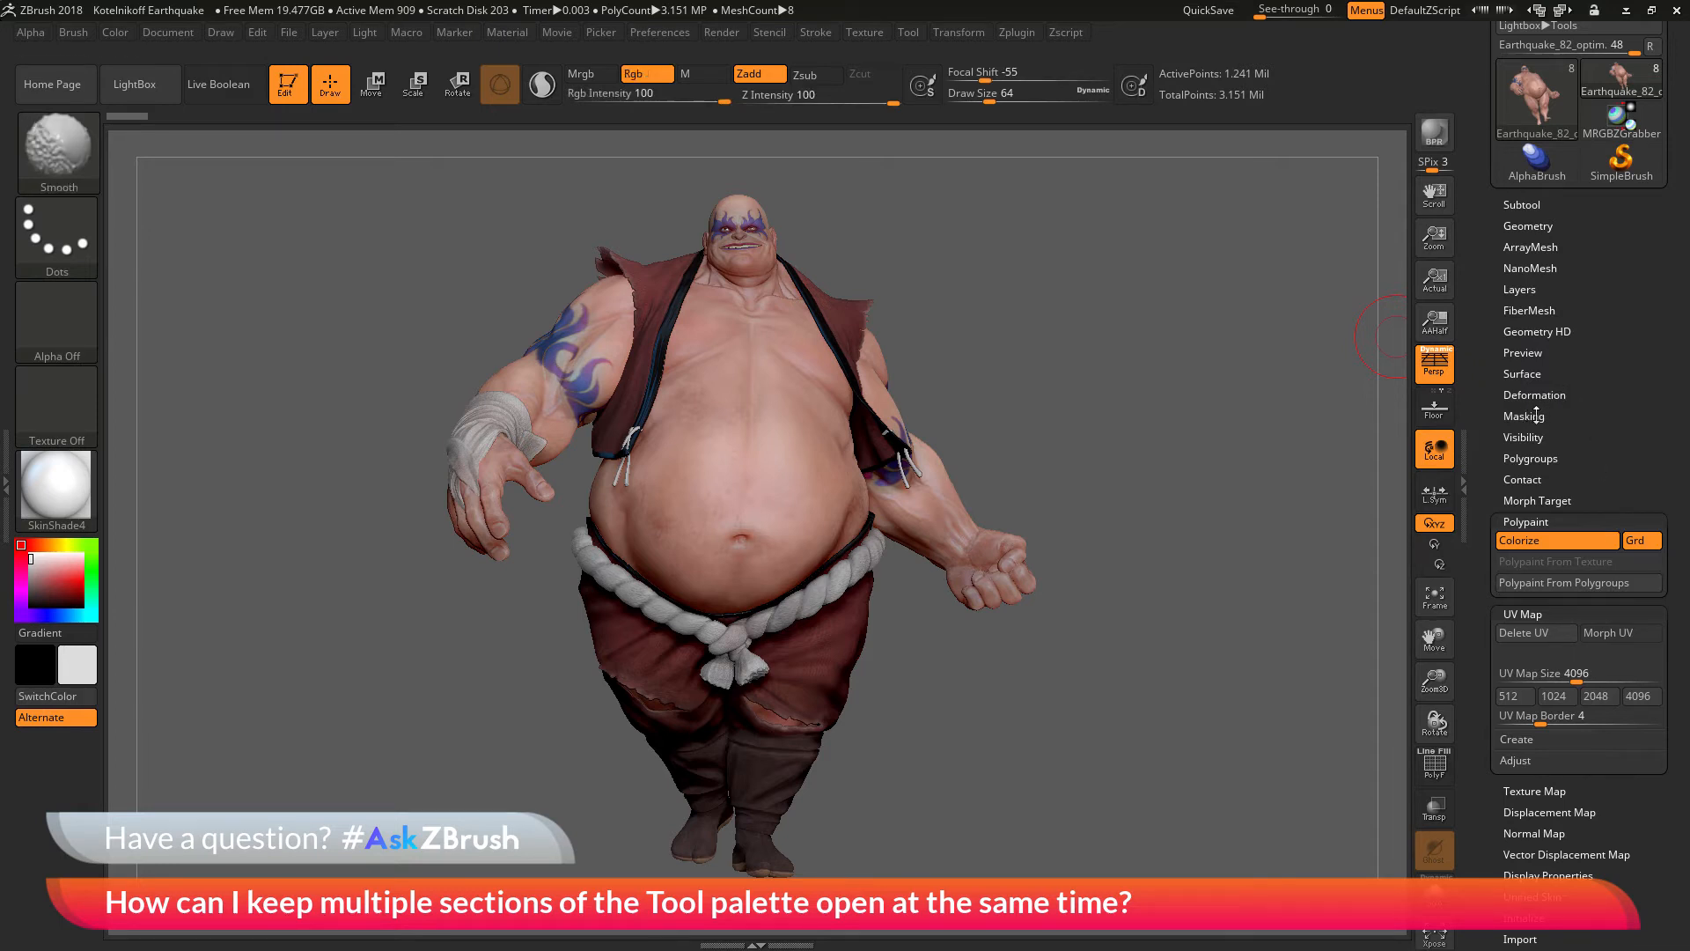
shift+click(1536, 416)
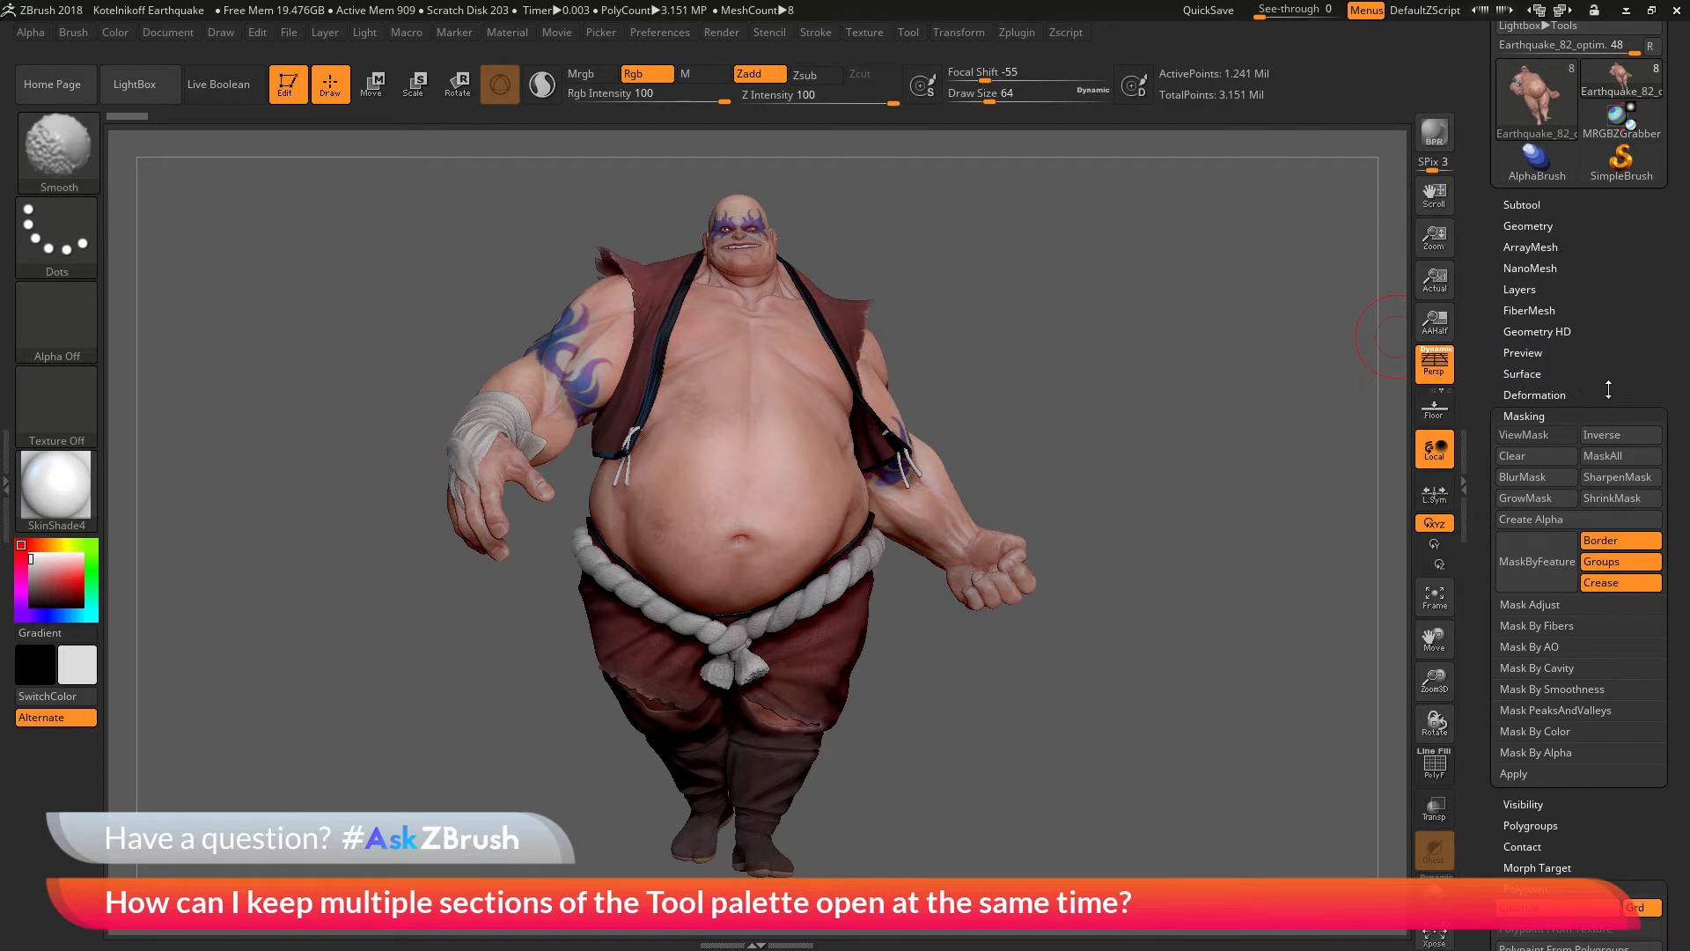
- Collapse the Polypaint, UV Map and Masking sections of the Tool palette
drag(1487, 503, 1484, 364)
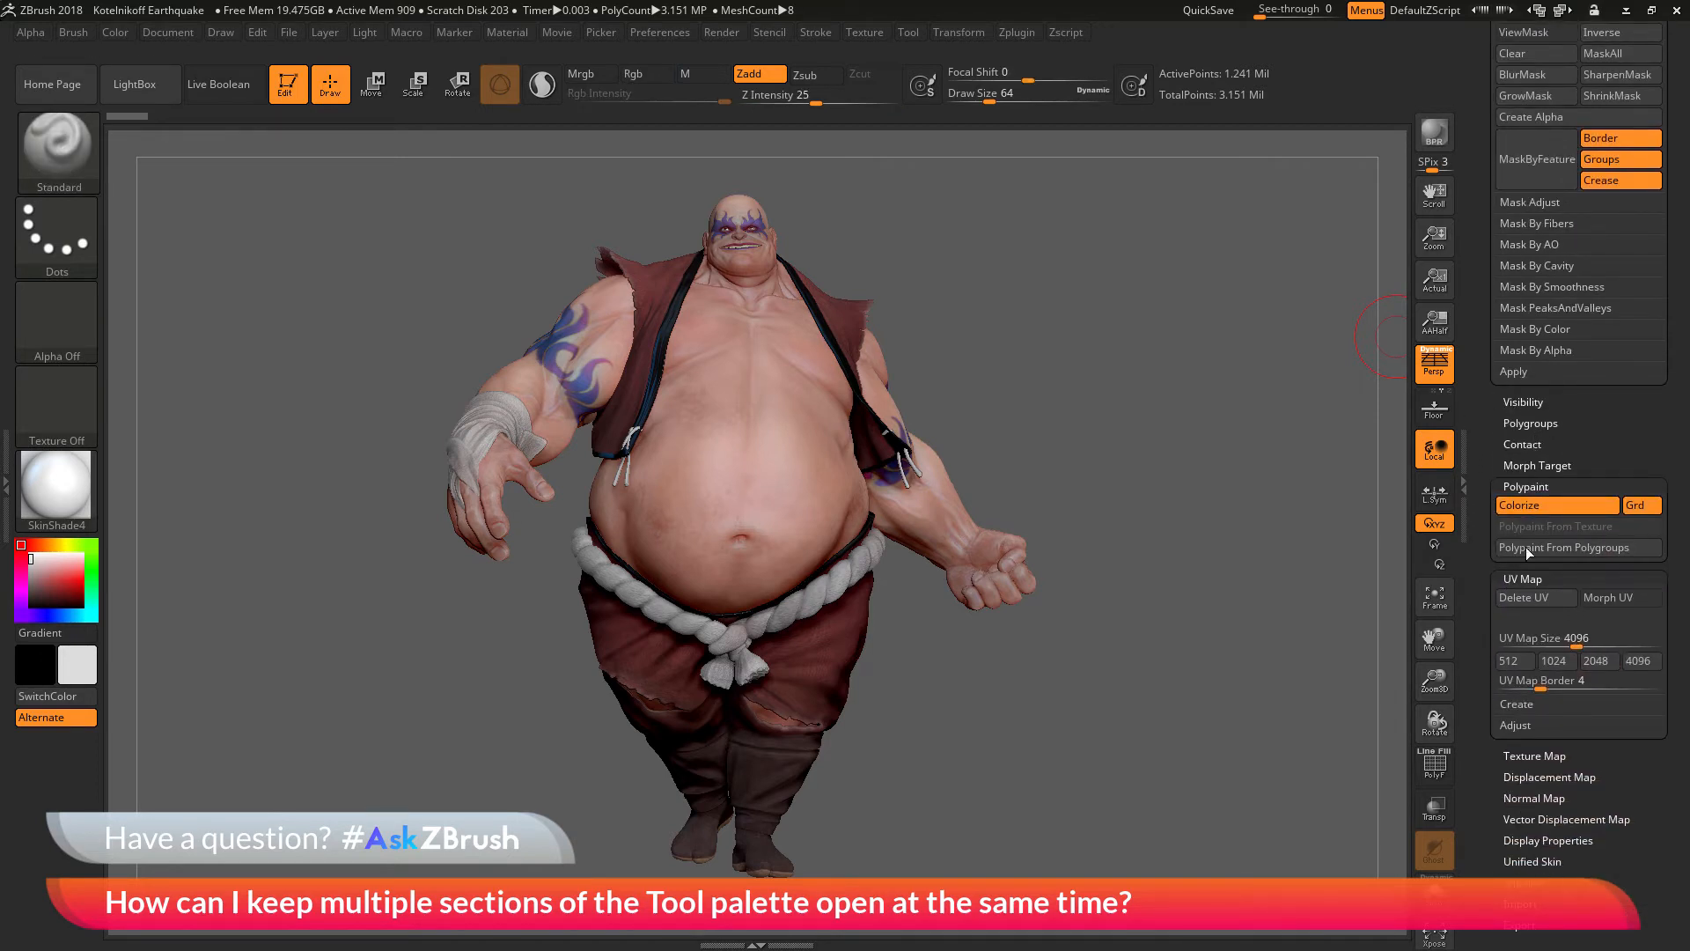
click(1585, 480)
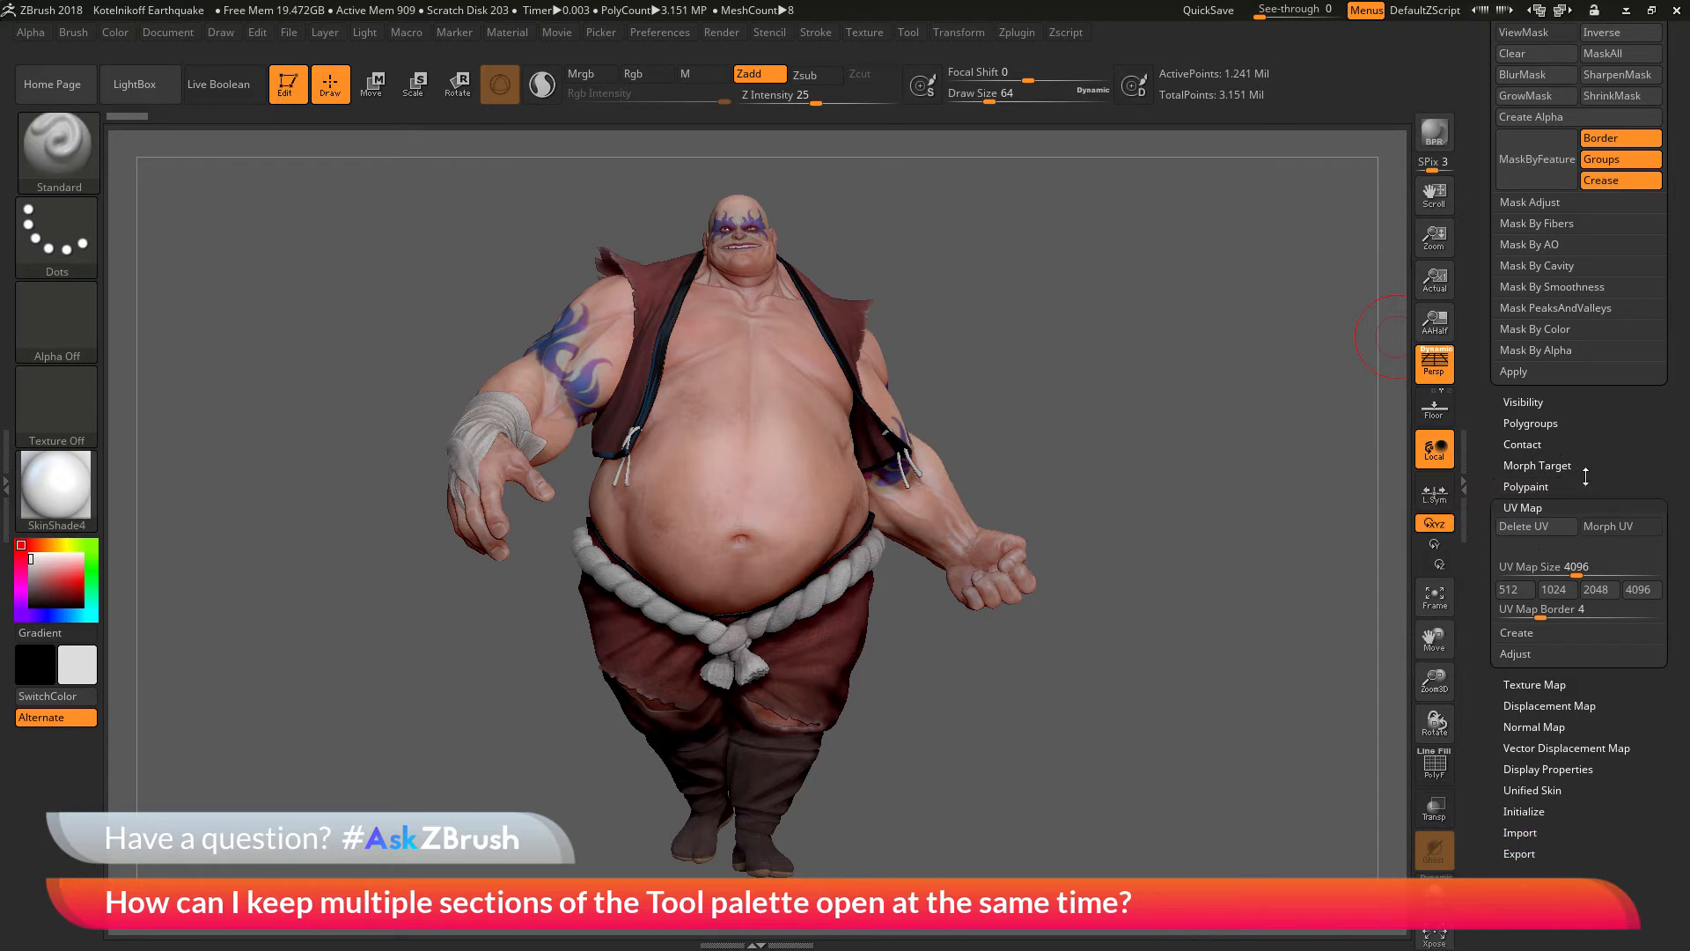
click(1587, 507)
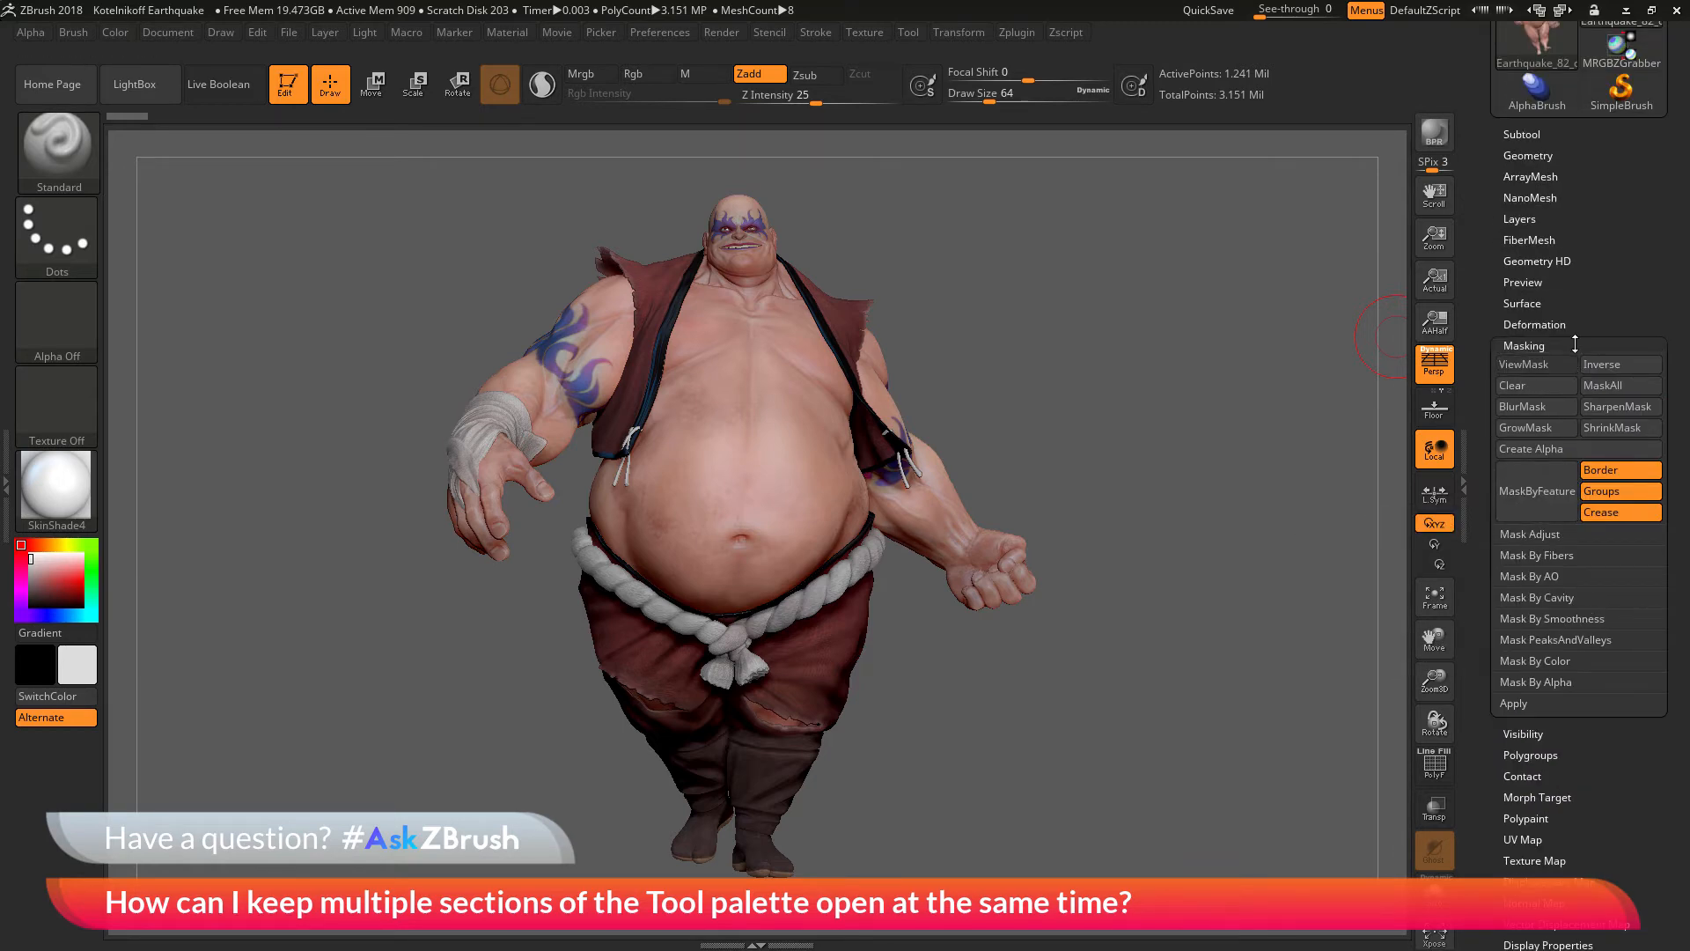
click(1575, 345)
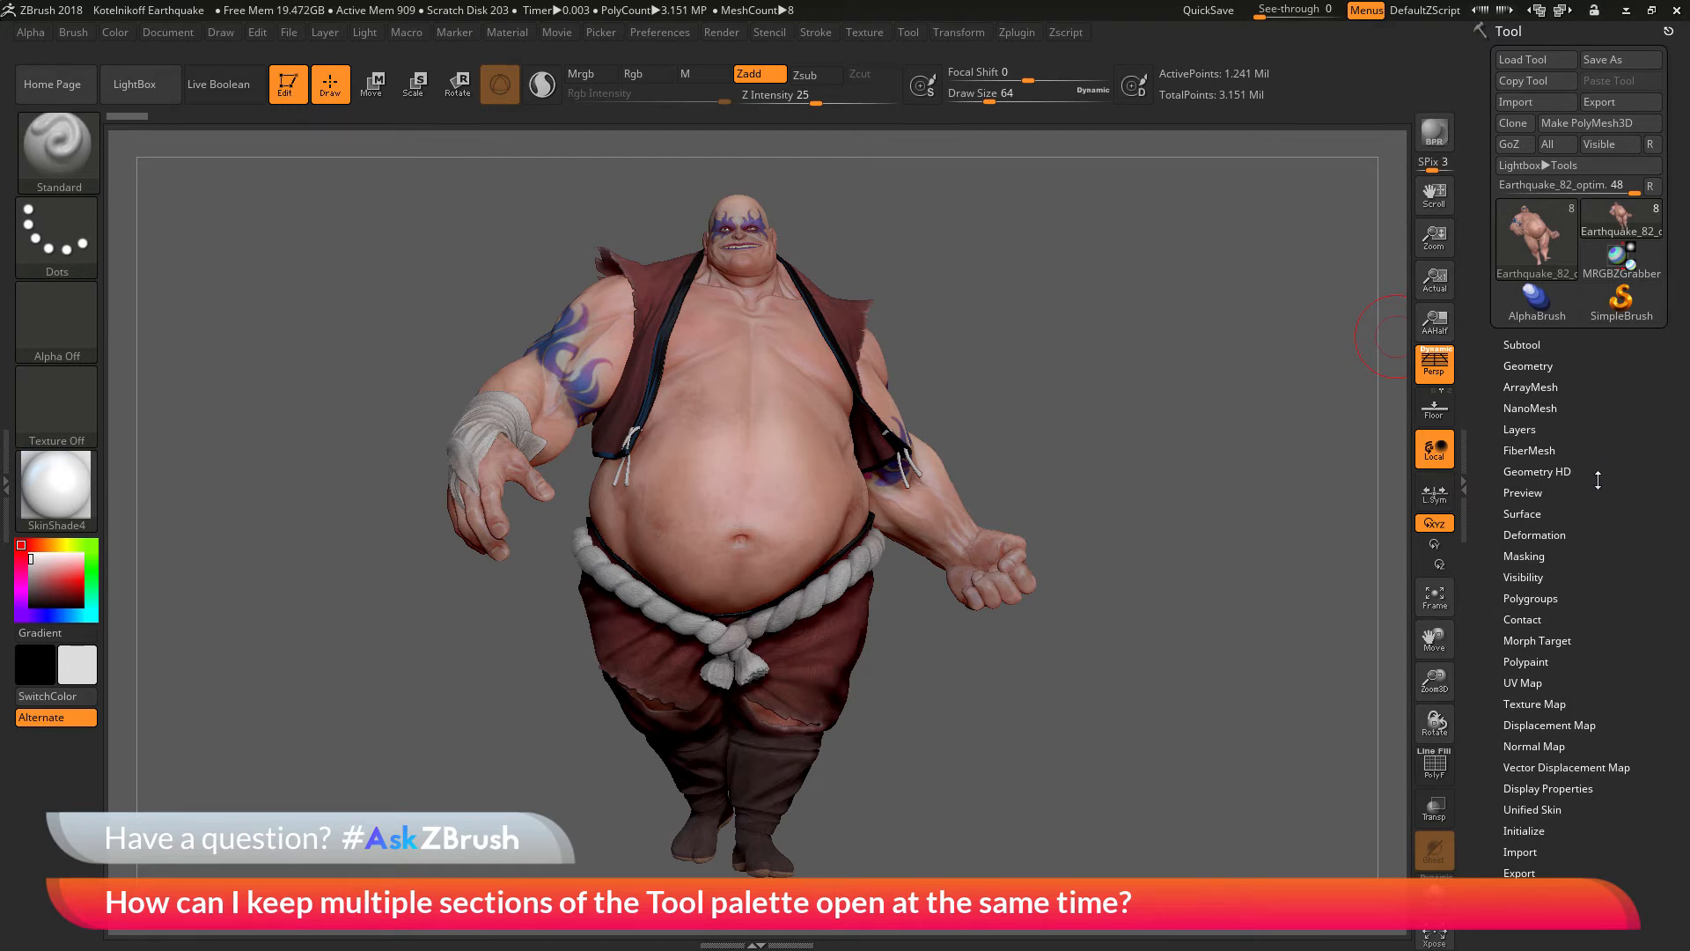
- Turn off One Open Subpalette in the interface preferences for palettes
click(664, 33)
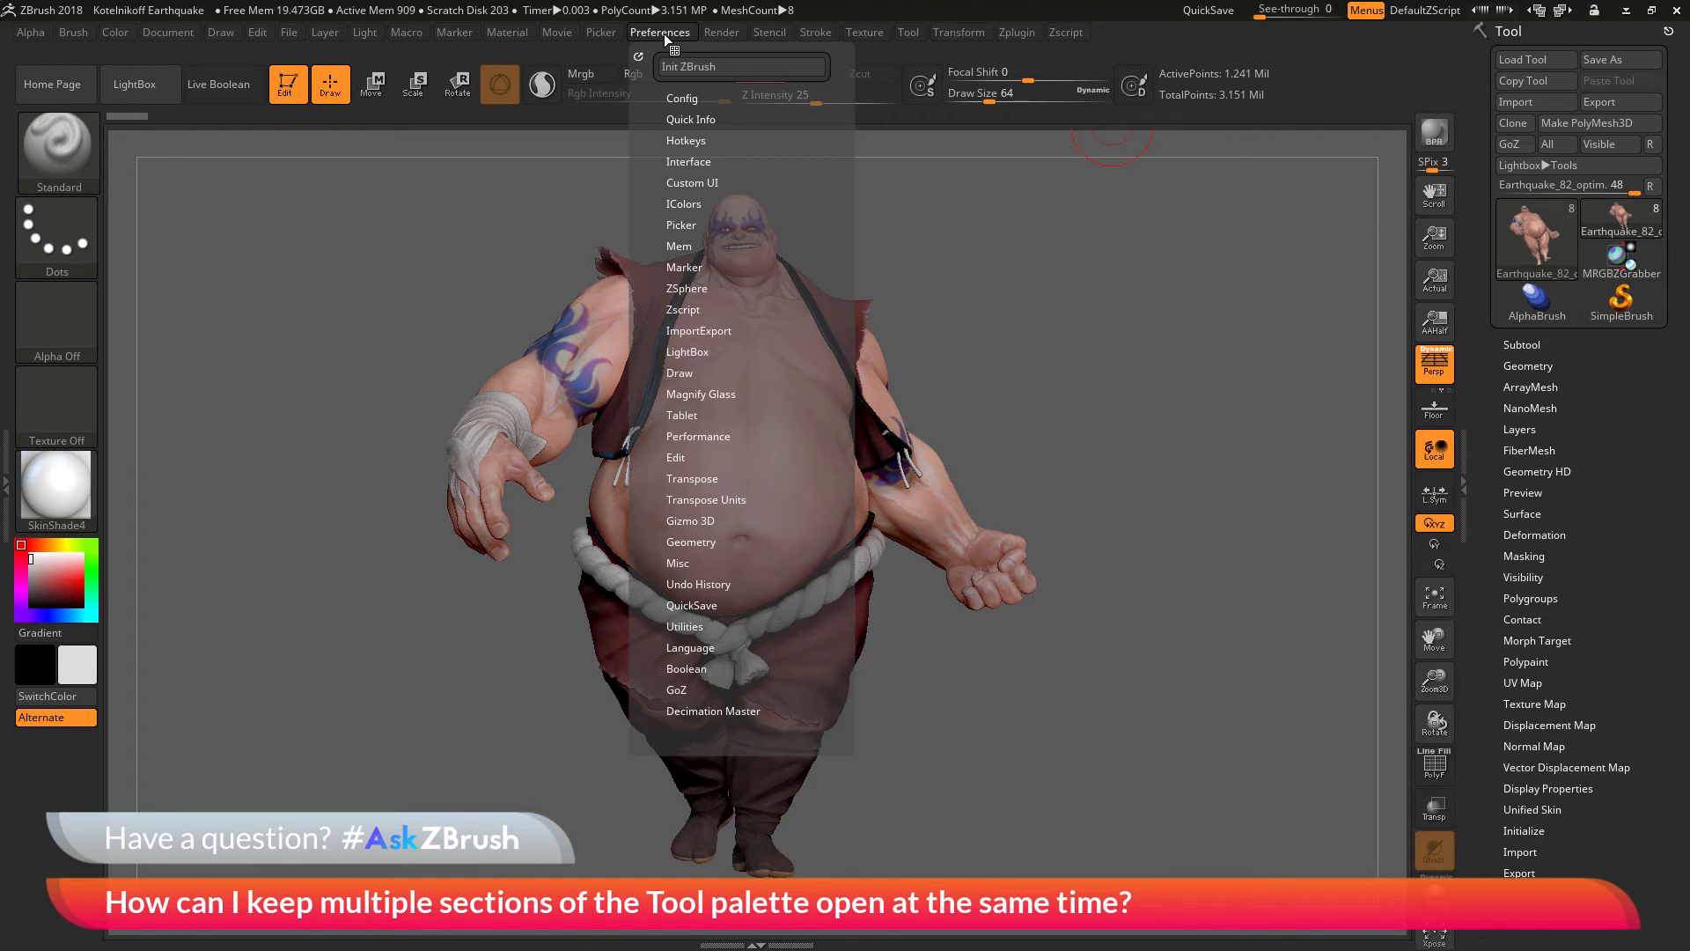
click(691, 162)
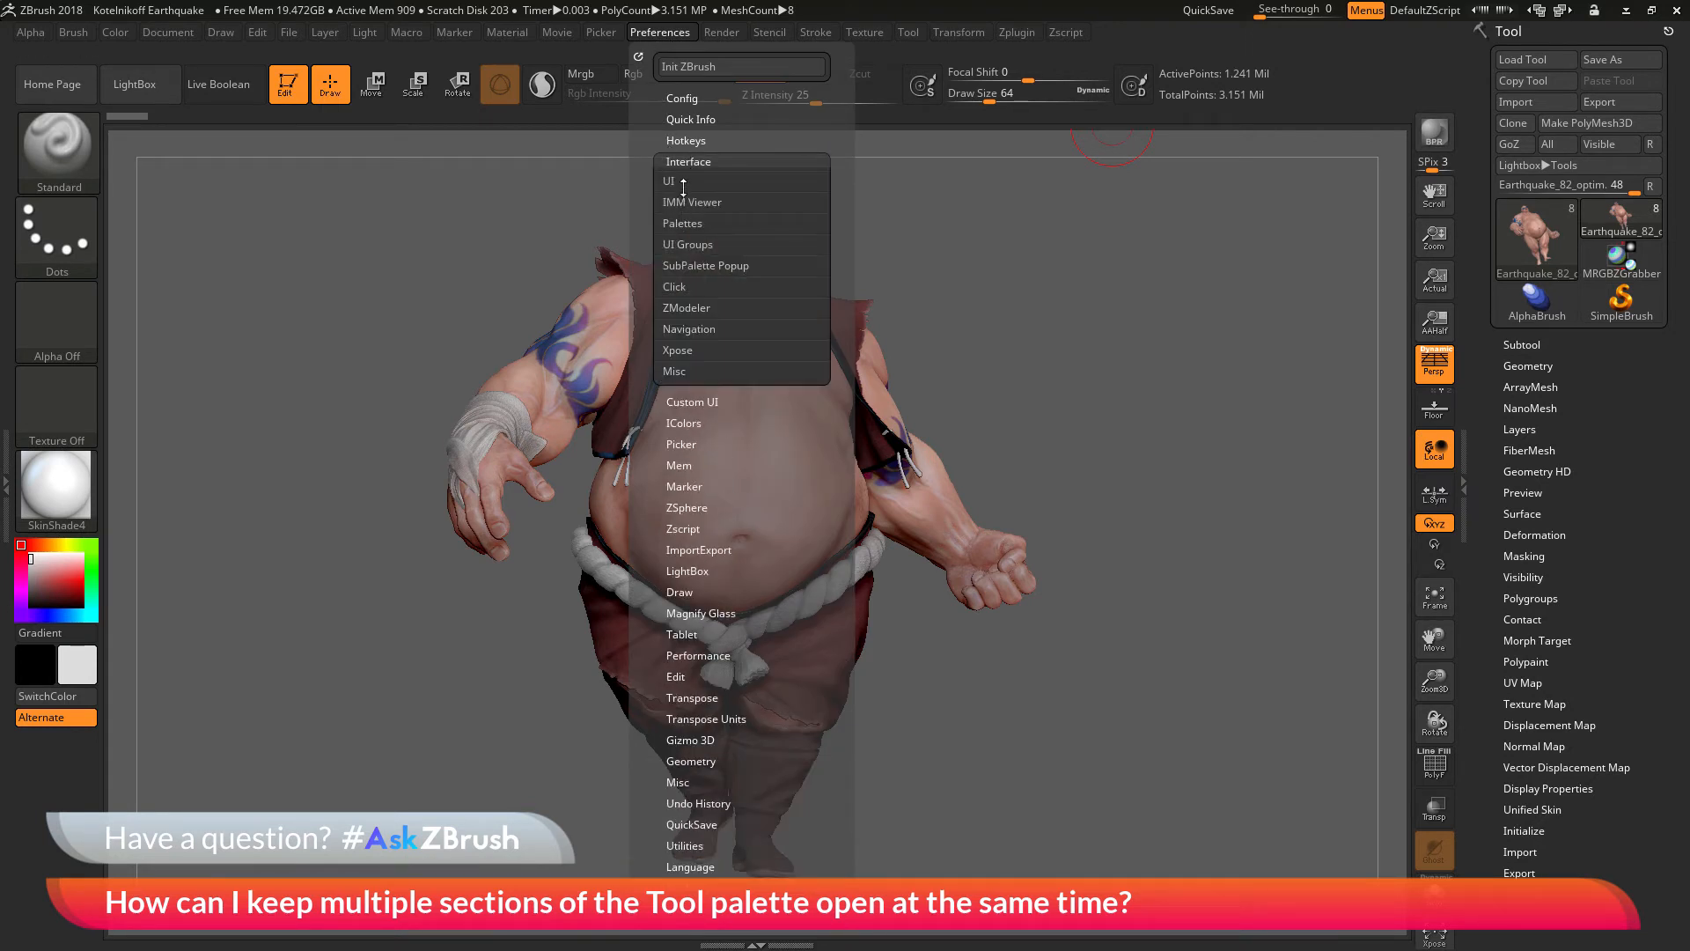
click(693, 224)
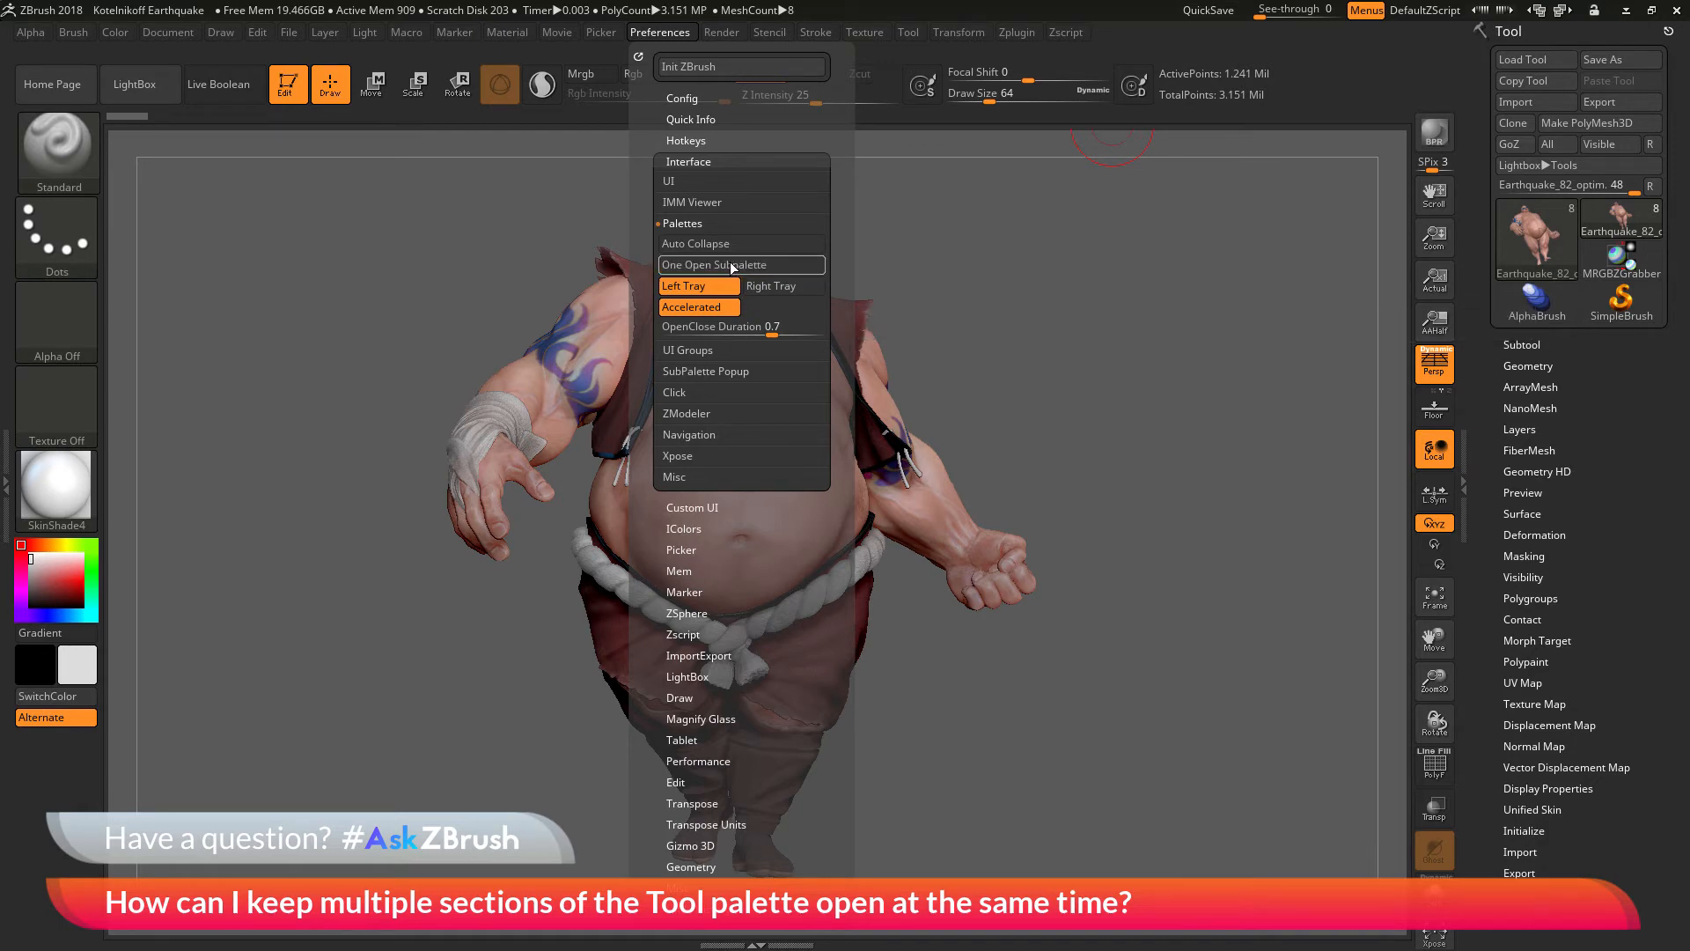
click(731, 265)
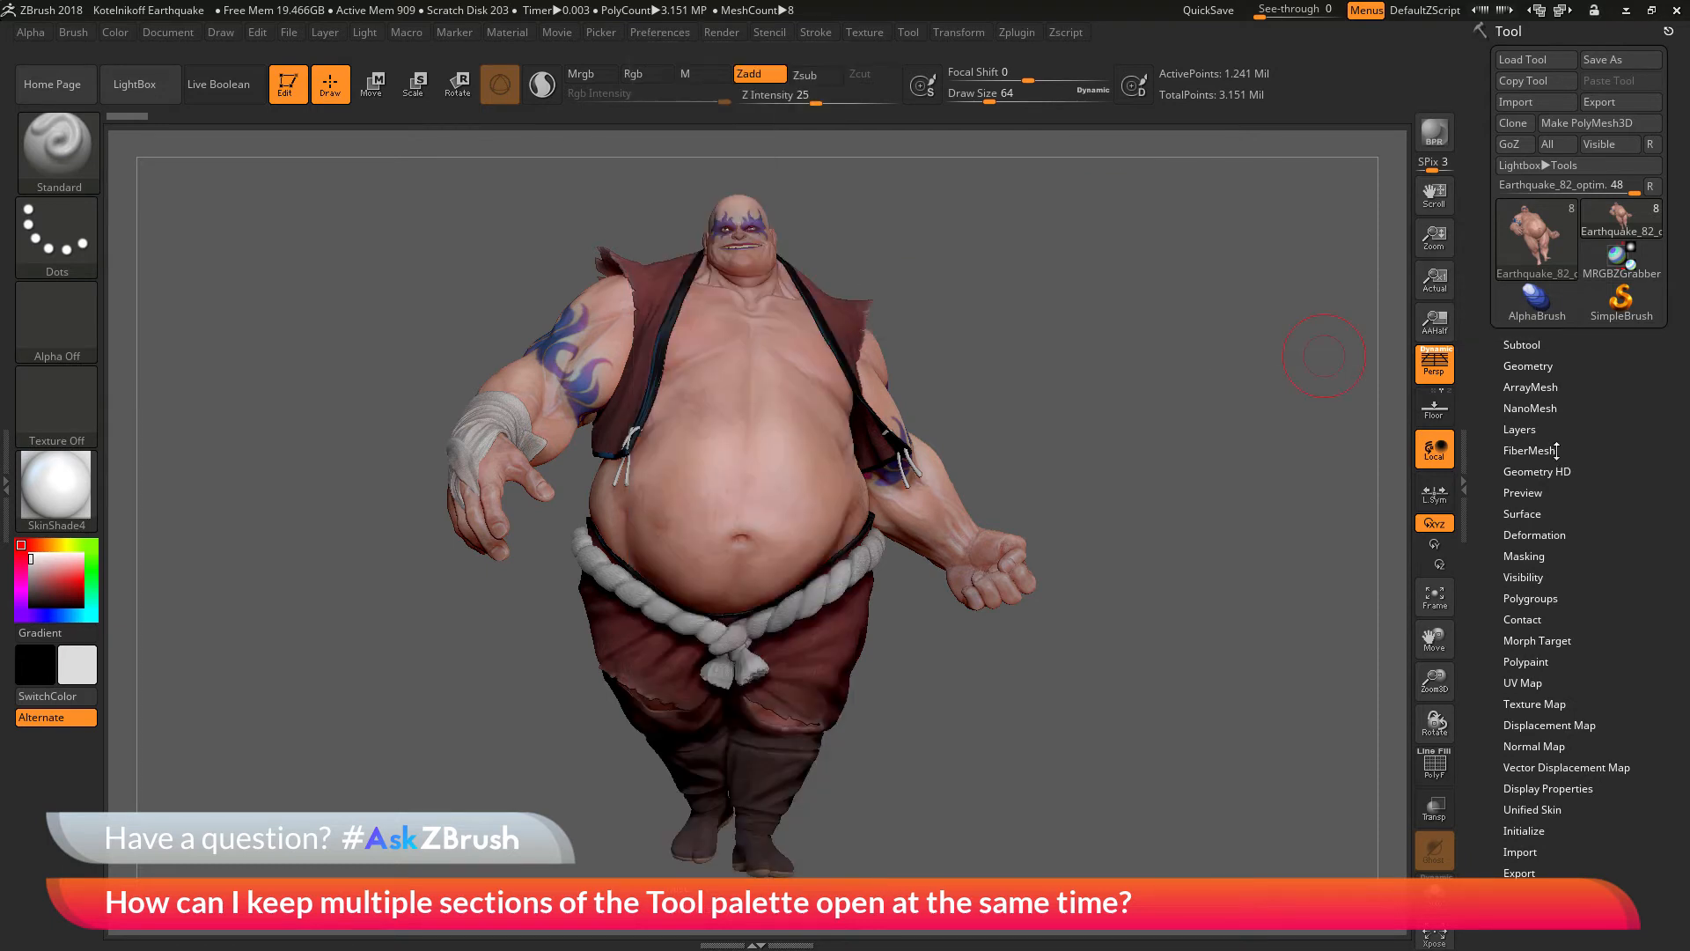
- Expand the UV Map and Polypaint sections together with ordinary selection, and collapse both
click(1533, 682)
drag(1578, 603, 1530, 370)
click(1529, 519)
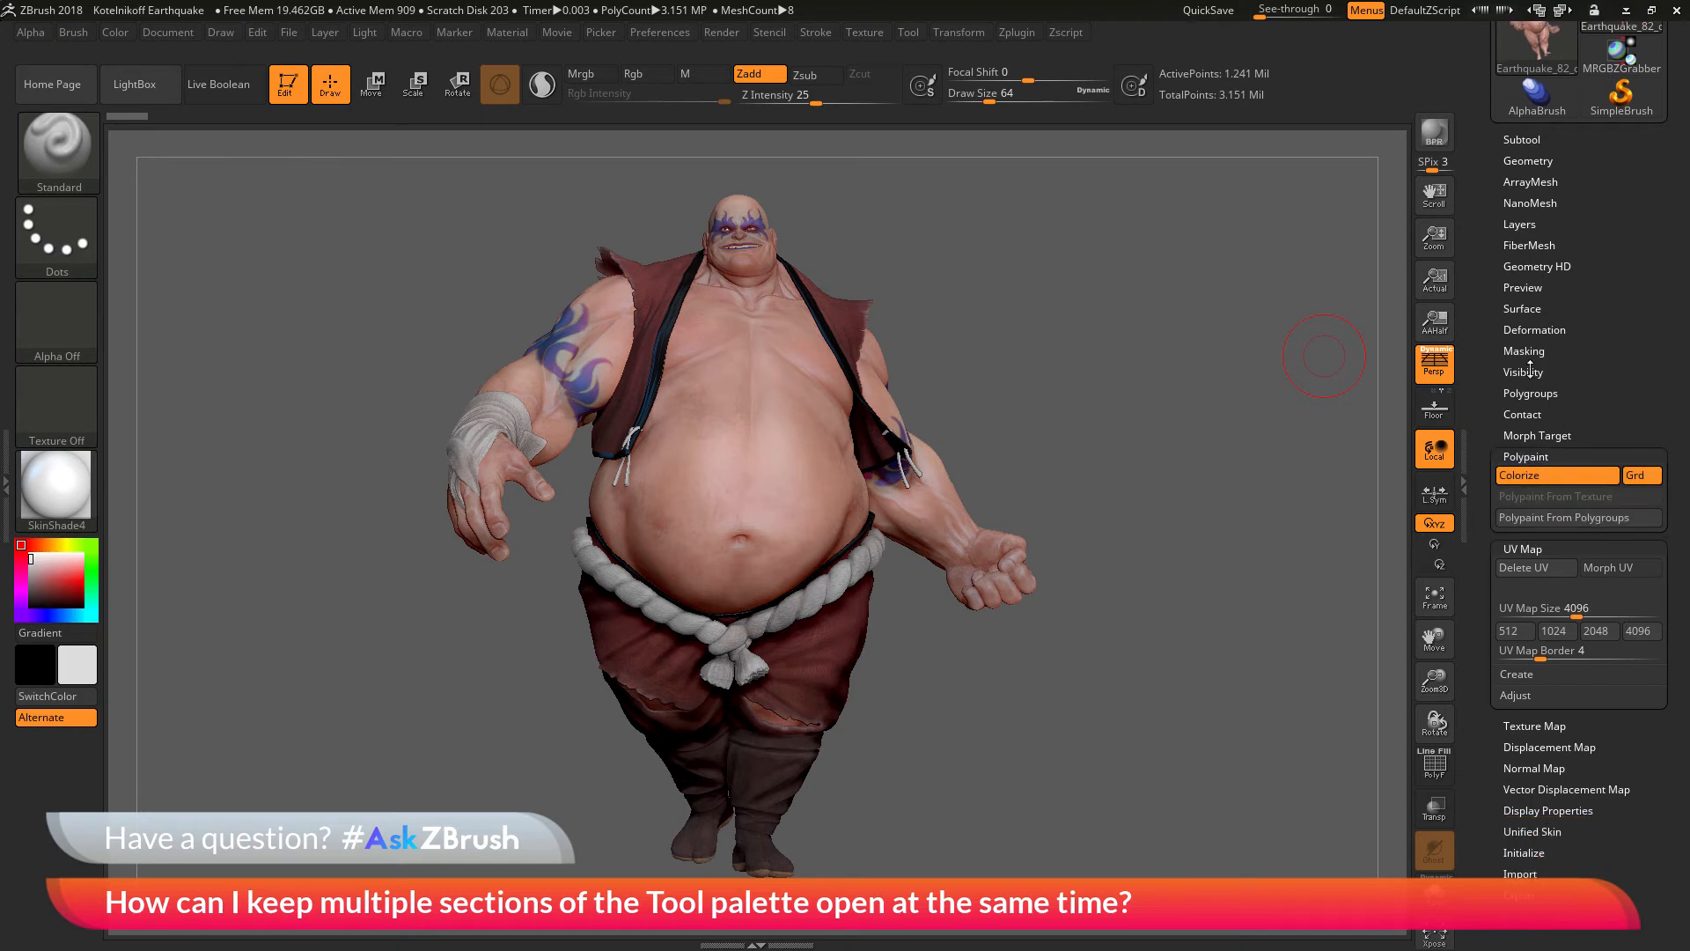
click(1548, 457)
click(1540, 476)
- Expand the Texture Map, Polypaint and Contact sections of the Tool palette so all three are open together
click(1536, 499)
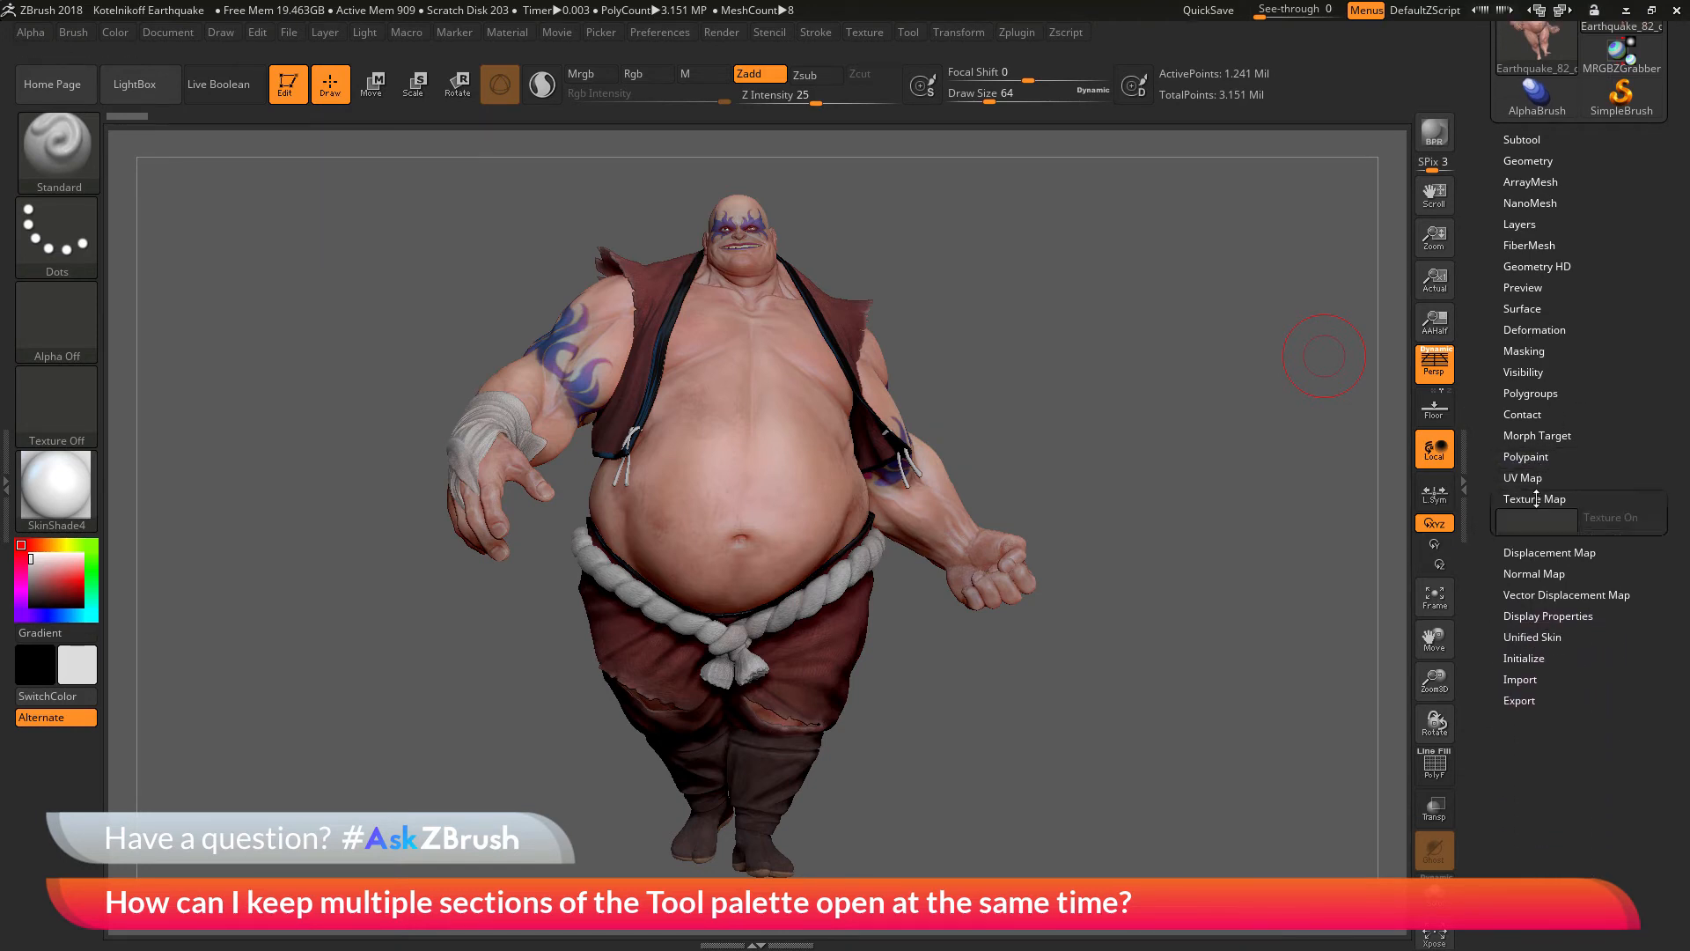
click(1542, 456)
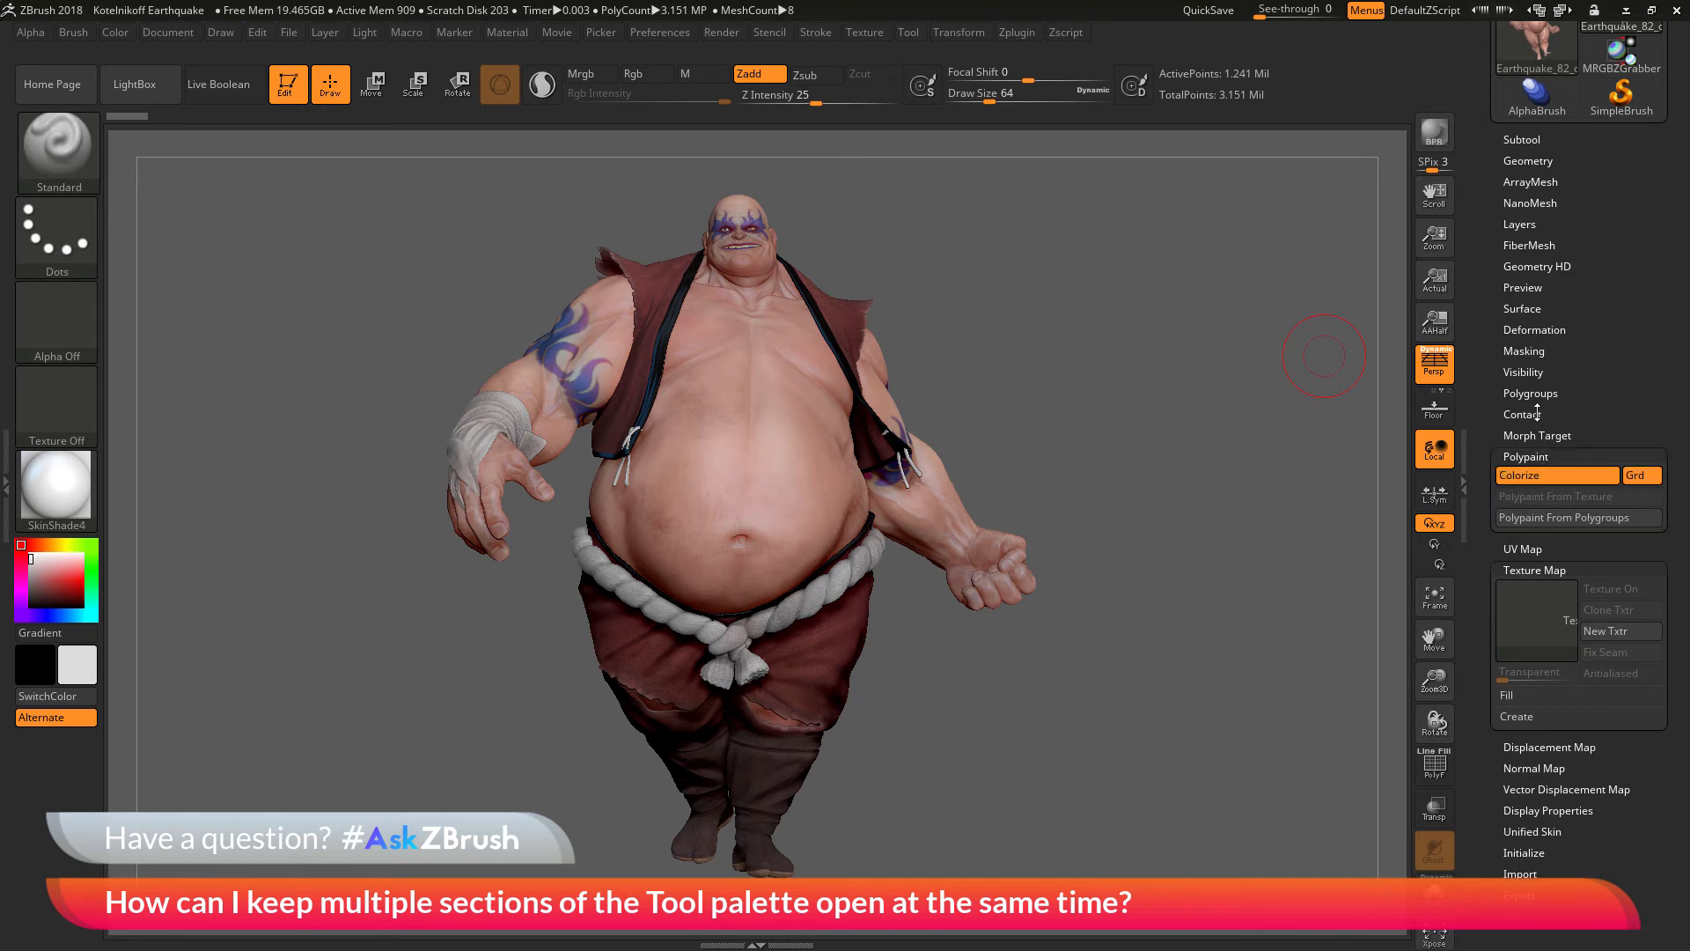
click(1537, 413)
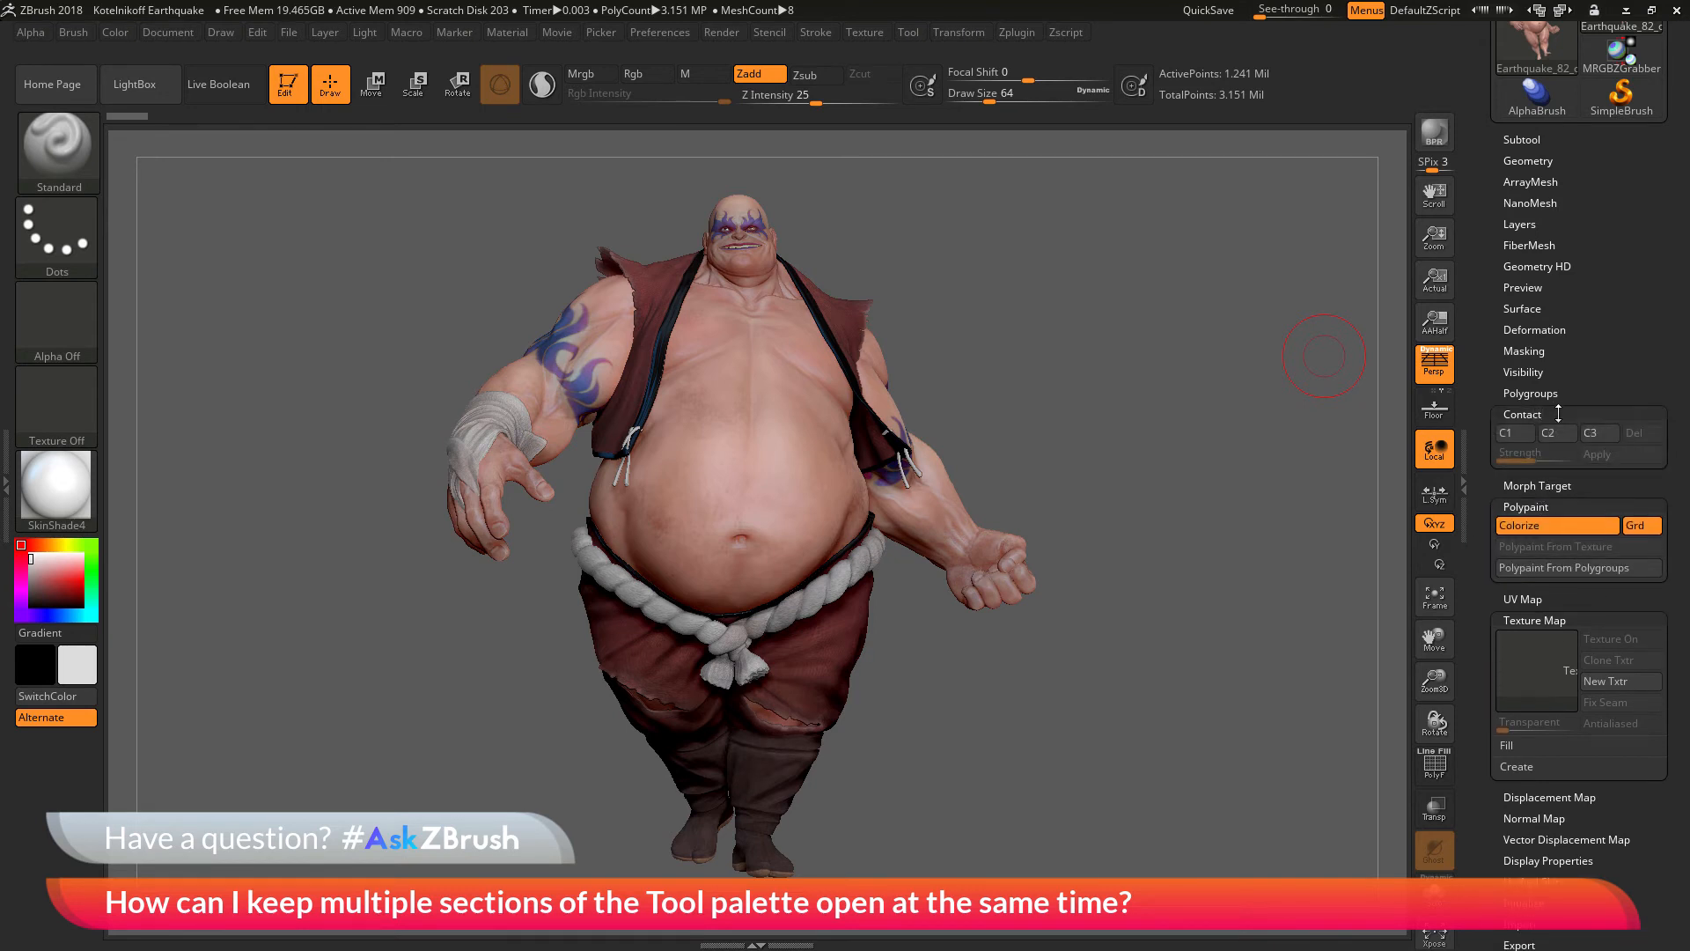
- Collapse the Polypaint, Texture Map and Contact sections of the Tool palette
click(1532, 507)
click(1534, 548)
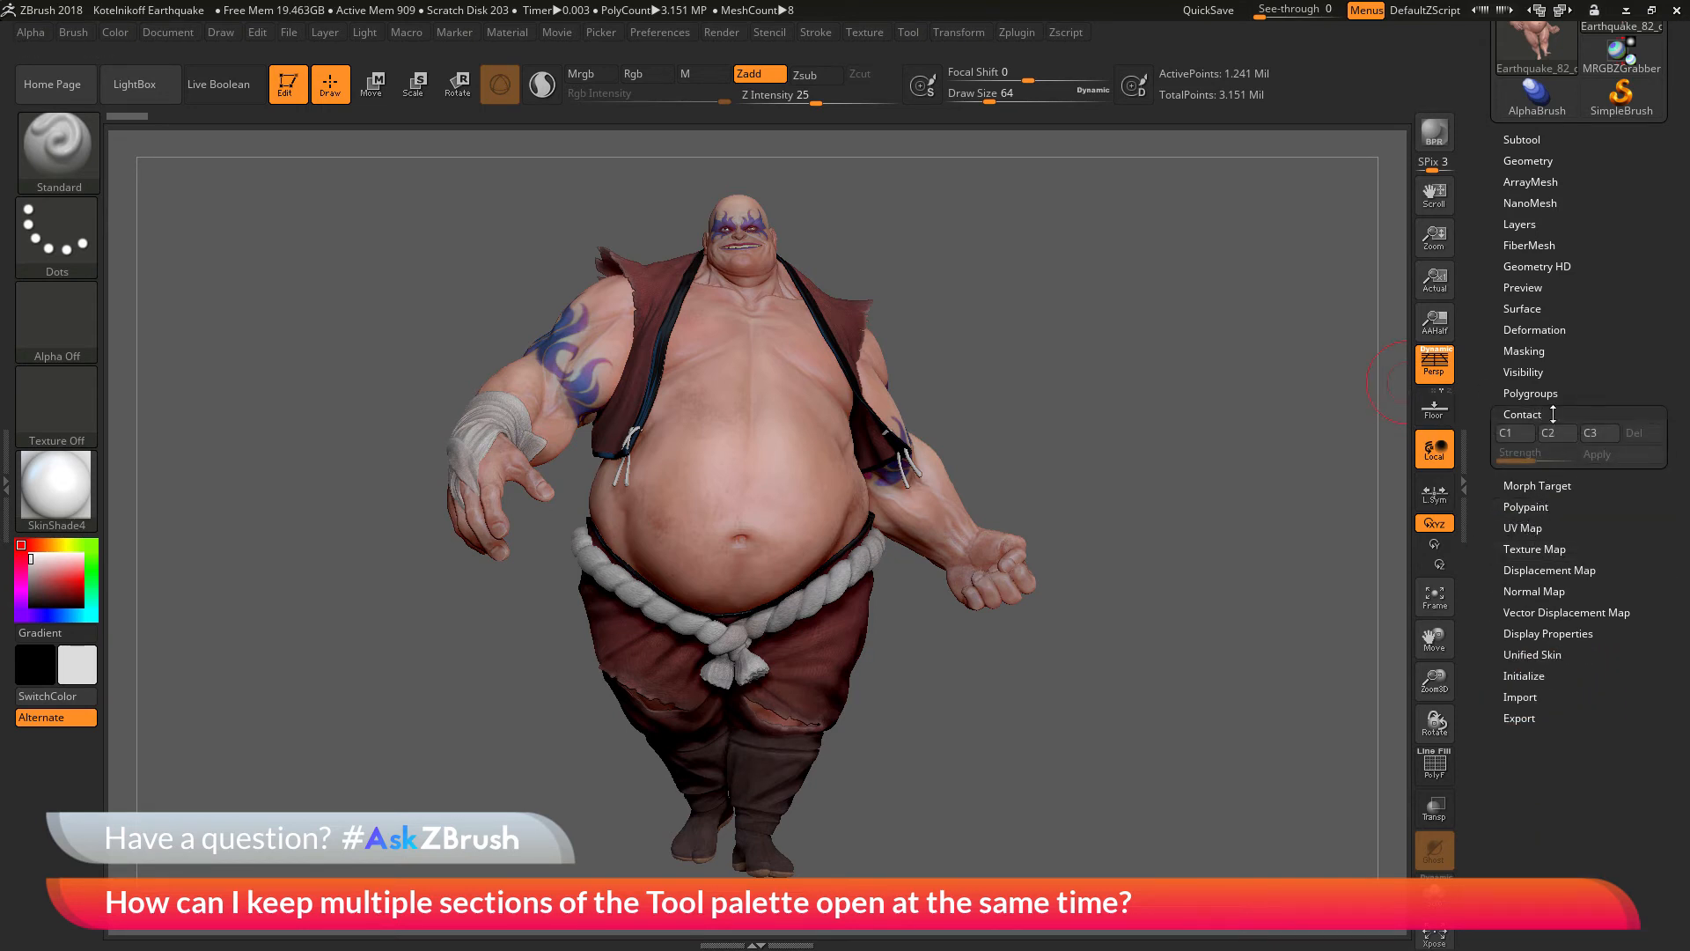
click(1523, 414)
- Review the One Open Subpalette preference and expand the Config preferences containing the Store Config option
click(656, 33)
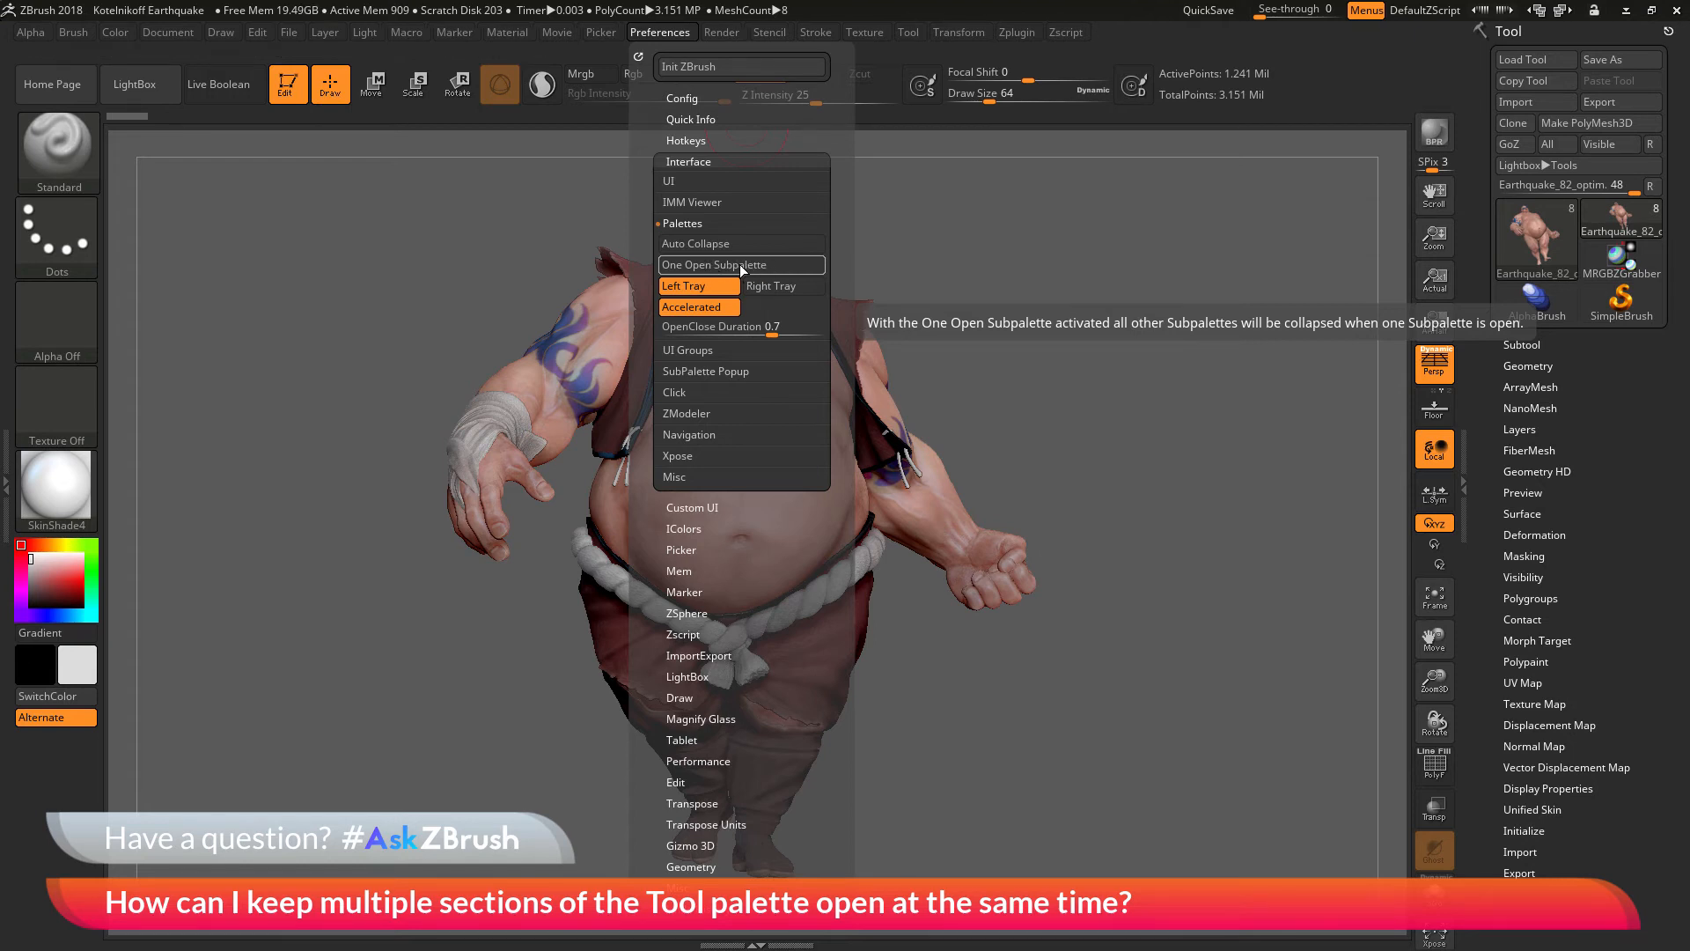
click(695, 99)
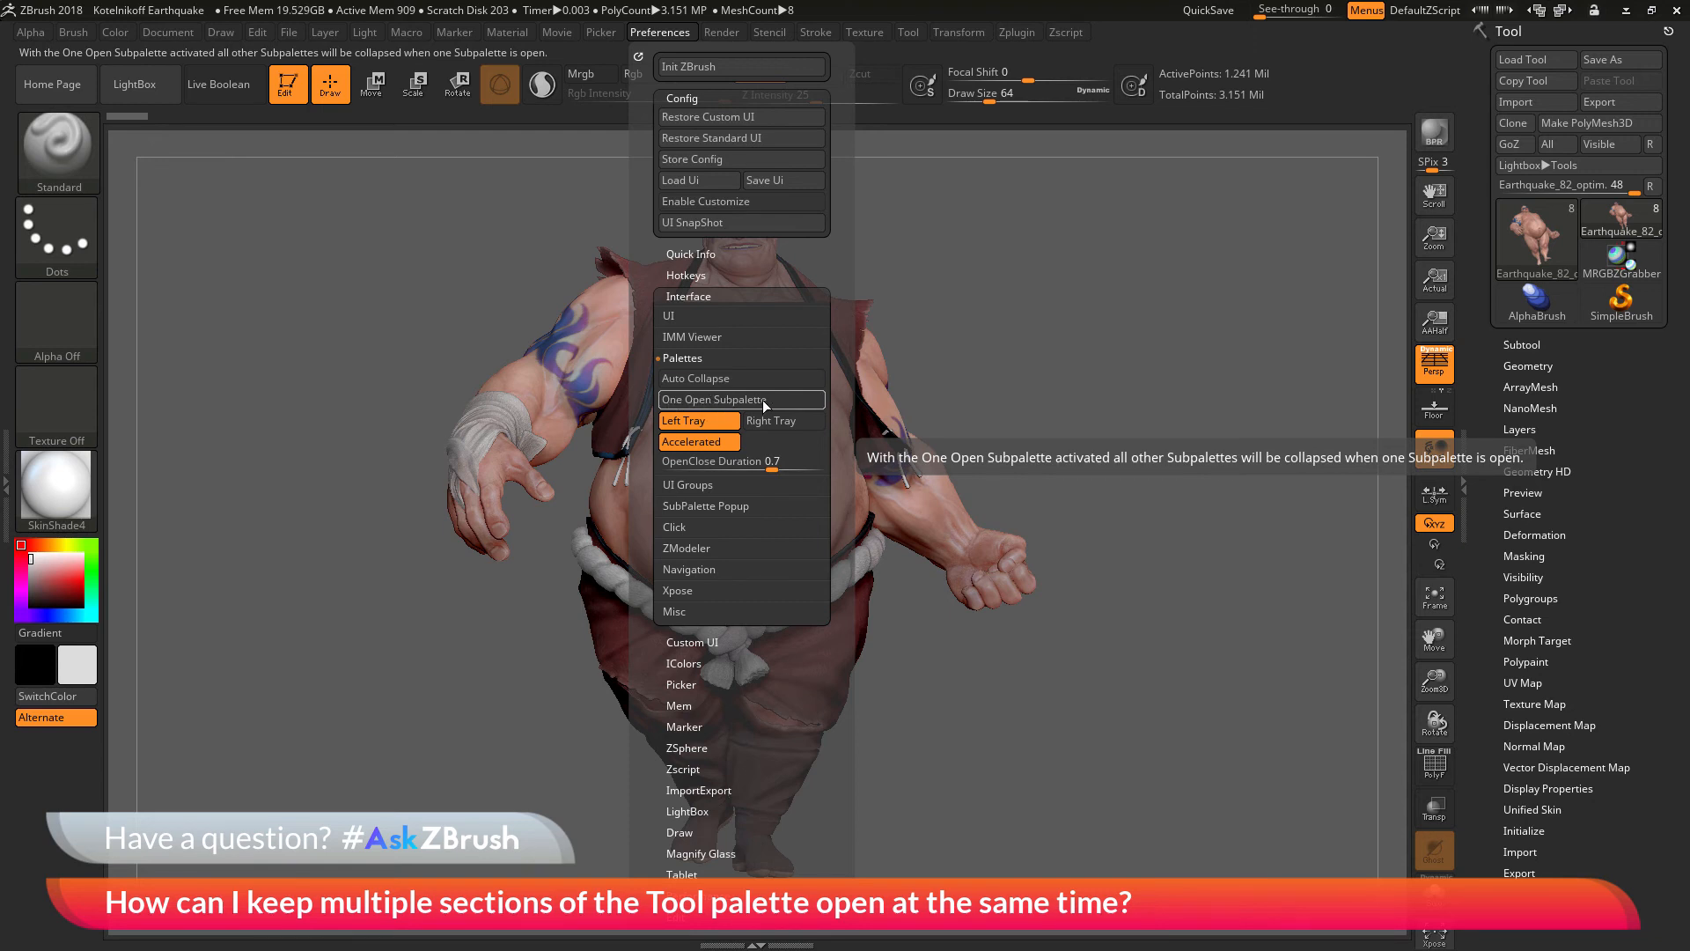
- Expand the Contact and Visibility sections of the Tool palette and keep both open
click(1522, 619)
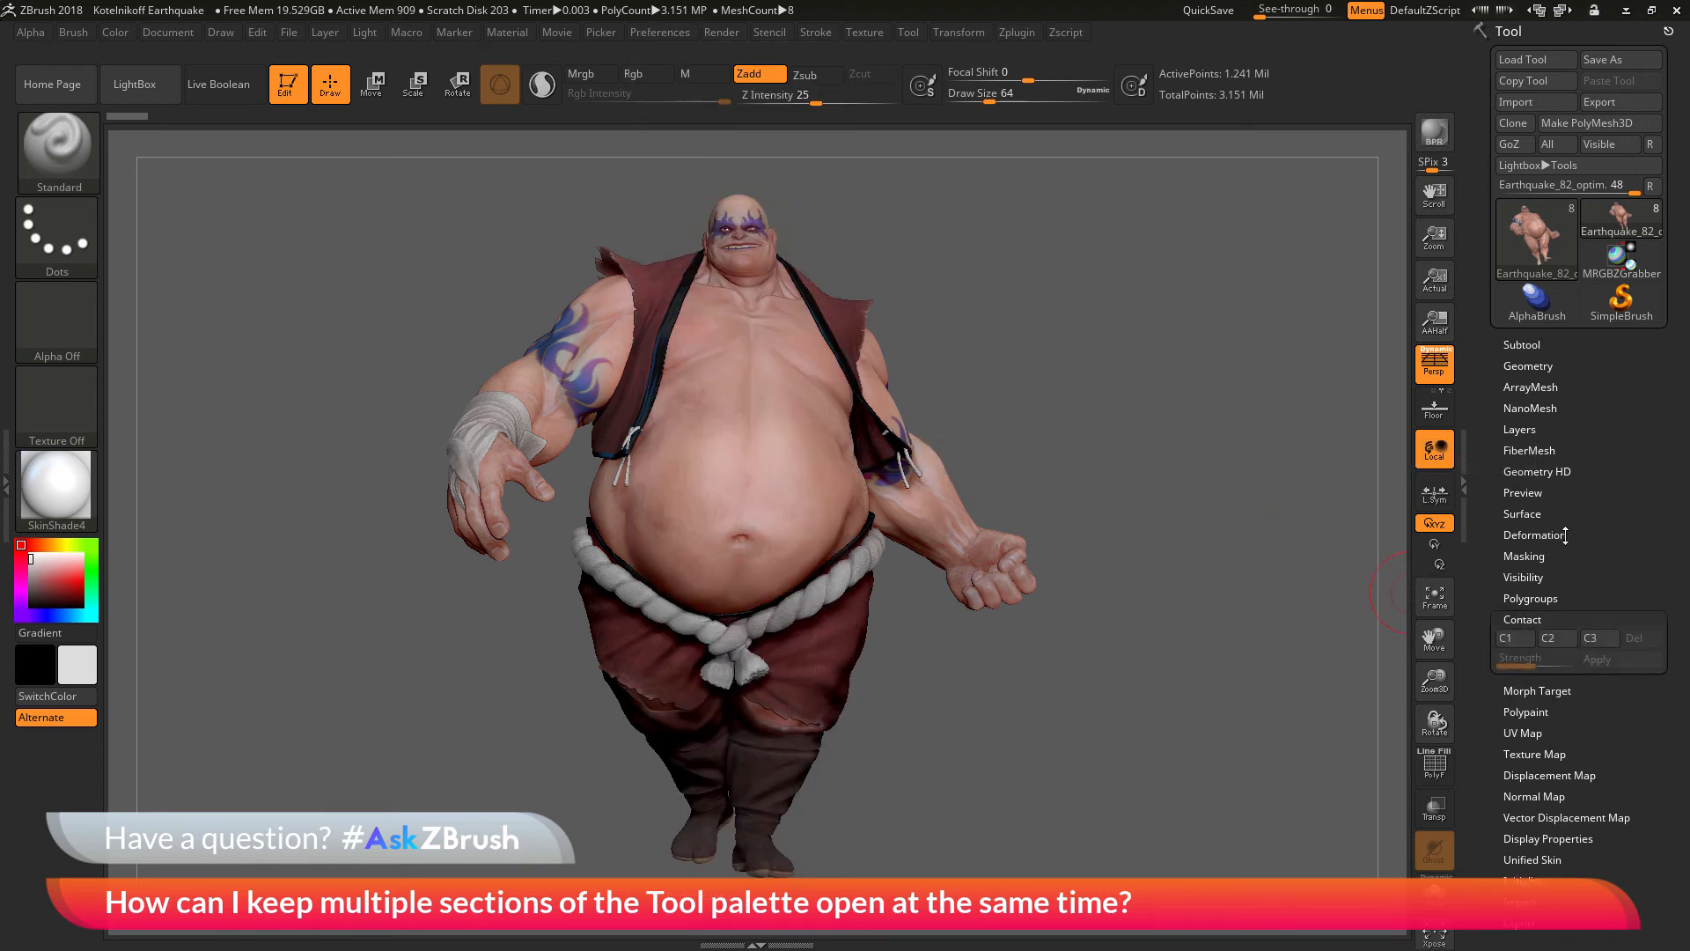
scroll(1566, 534, down, 3)
click(1527, 470)
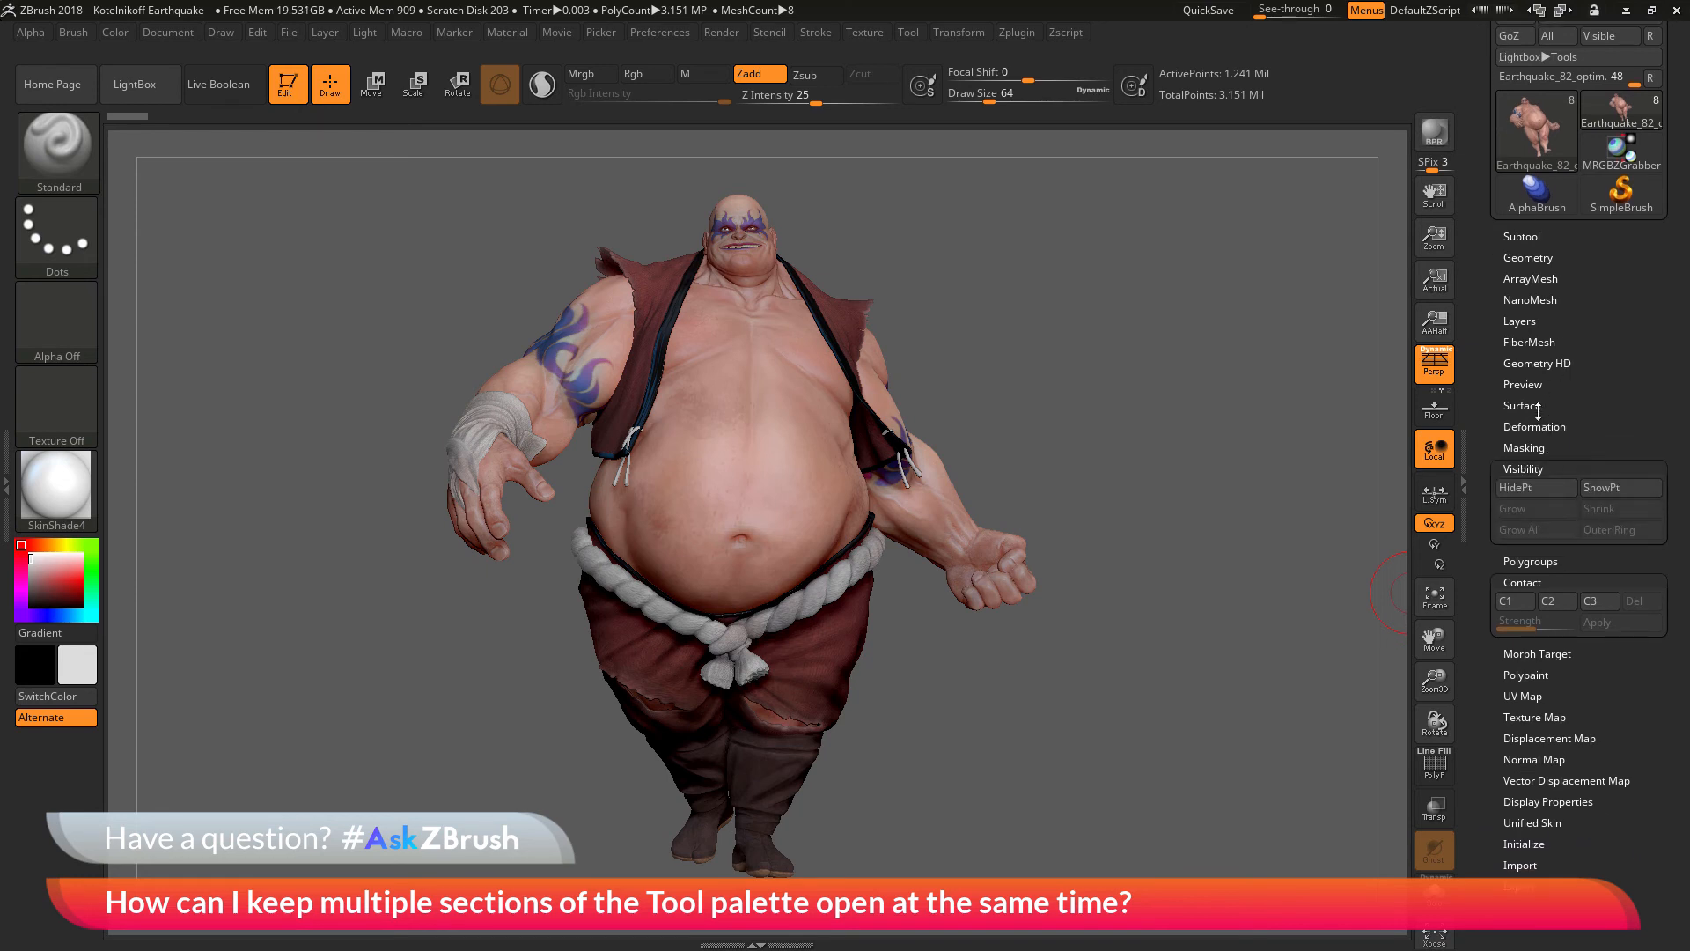
- Expand and collapse the Preview section and the Geometry section, keeping Visibility and Contact open
click(1529, 384)
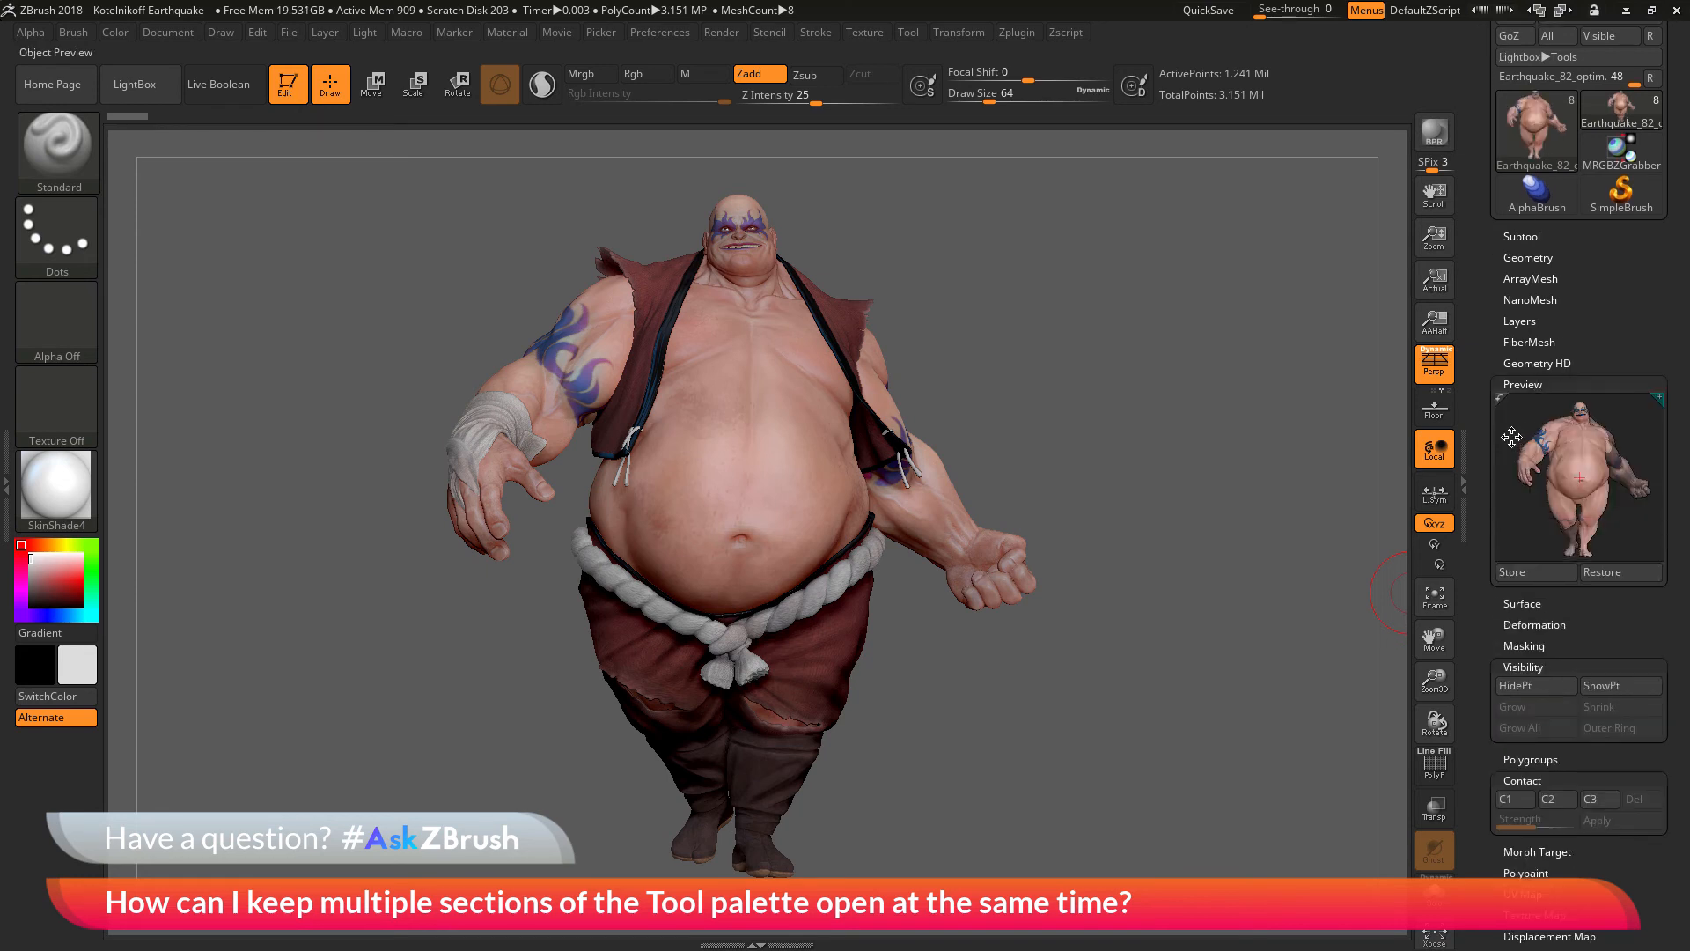
click(1529, 385)
click(1532, 257)
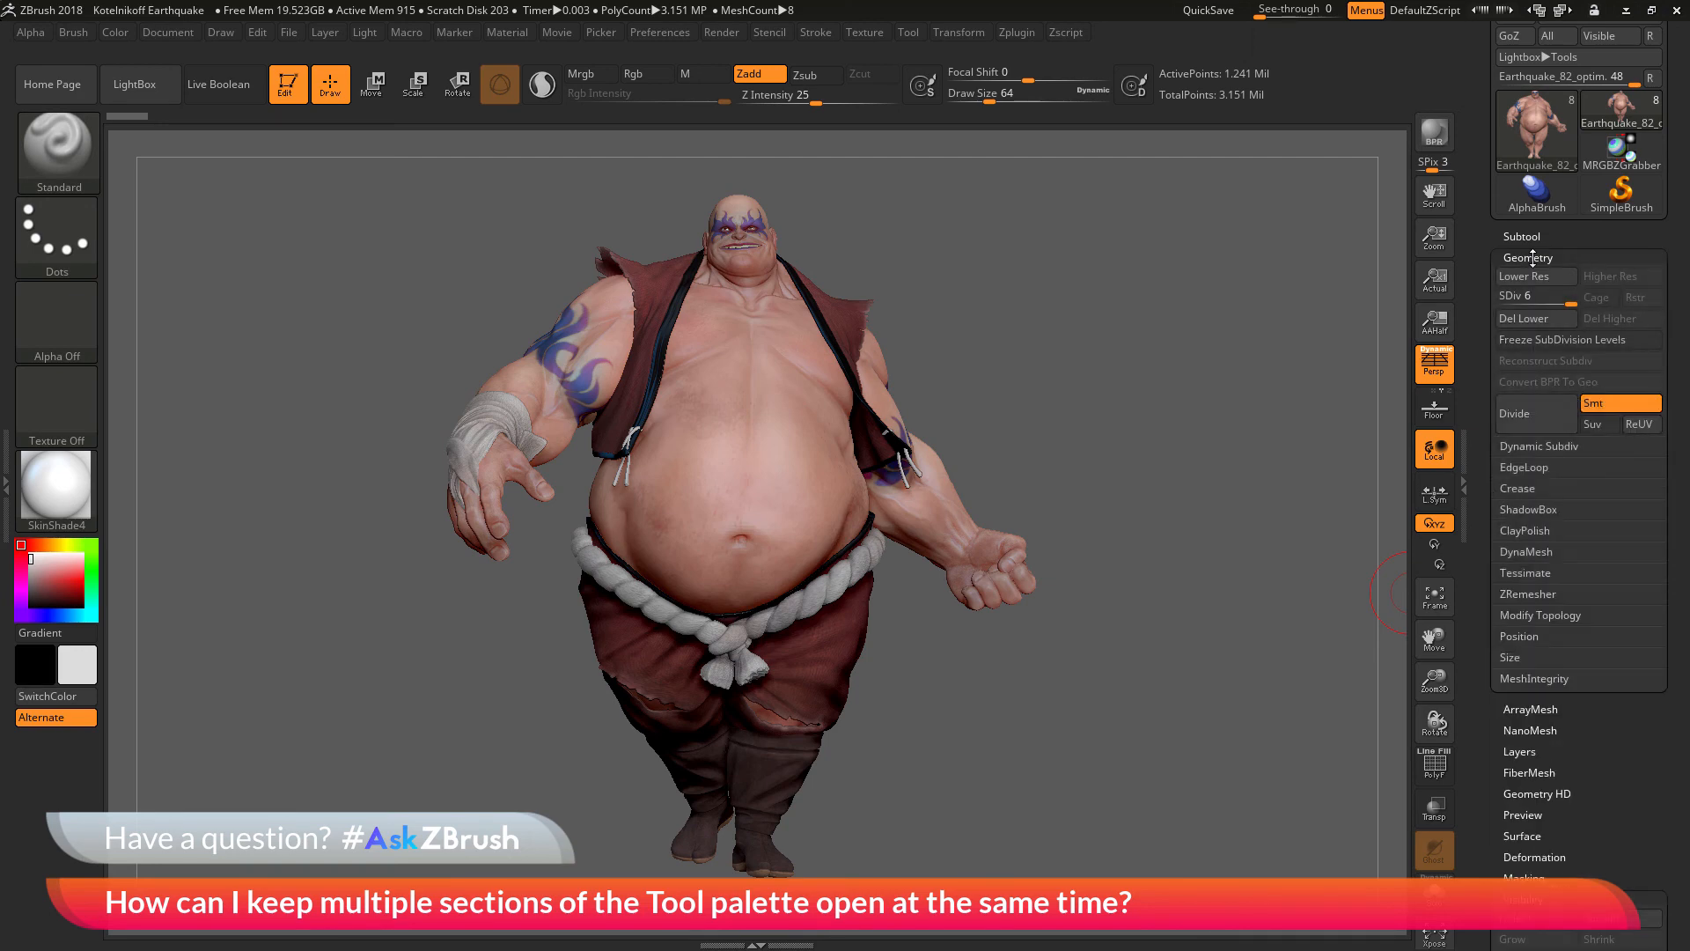
click(1533, 257)
scroll(1493, 257, up, 3)
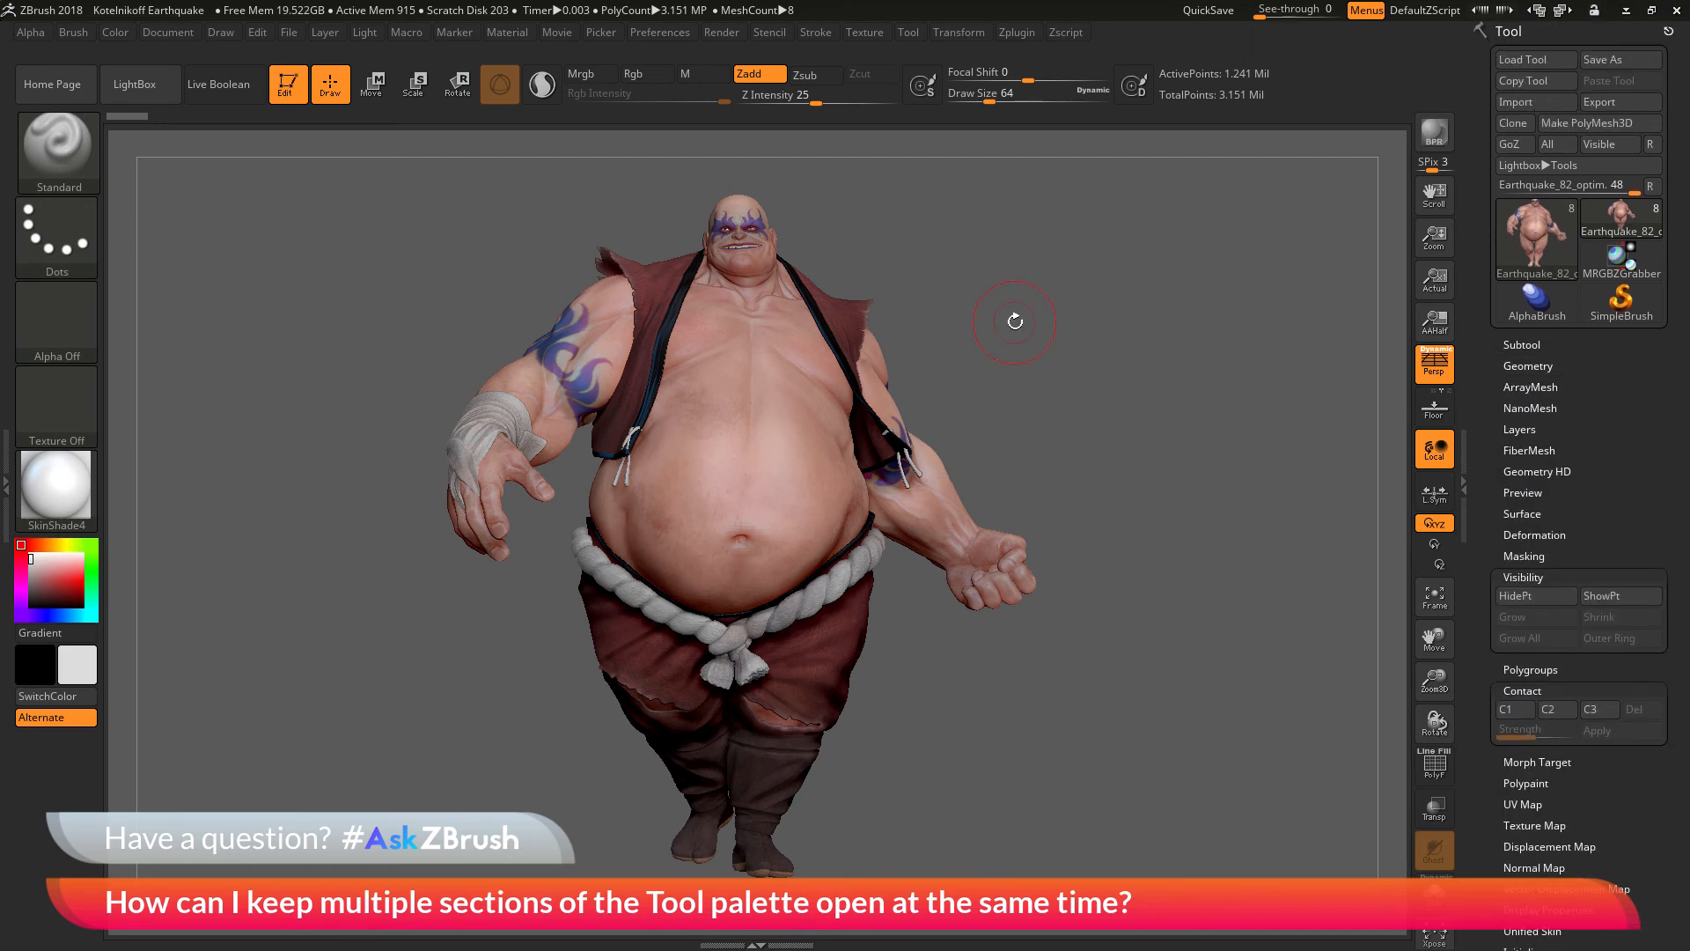